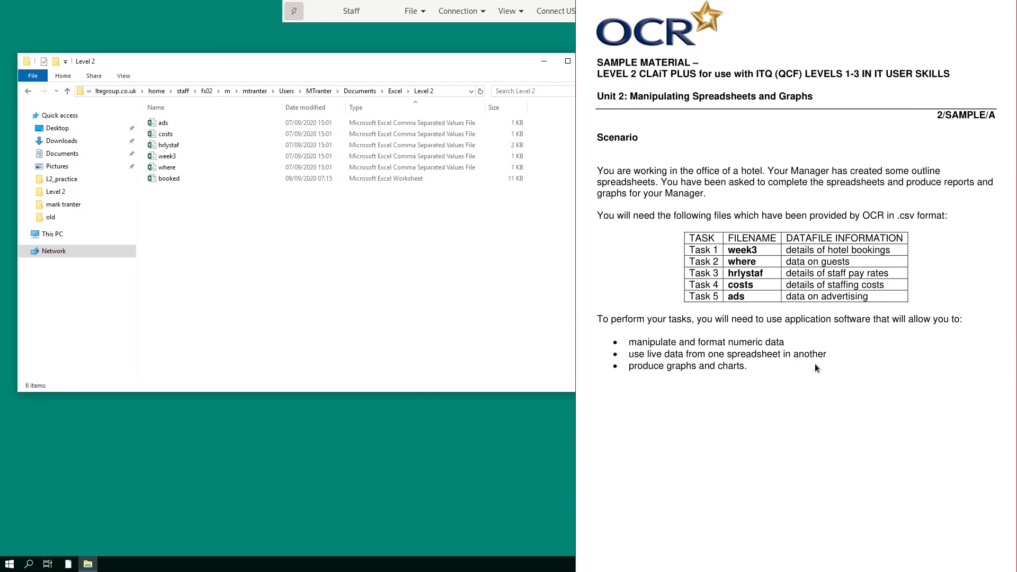
Scroll the assessment brief past the Scenario page to the Task 1 instructions.
scroll(814, 363, down, 4)
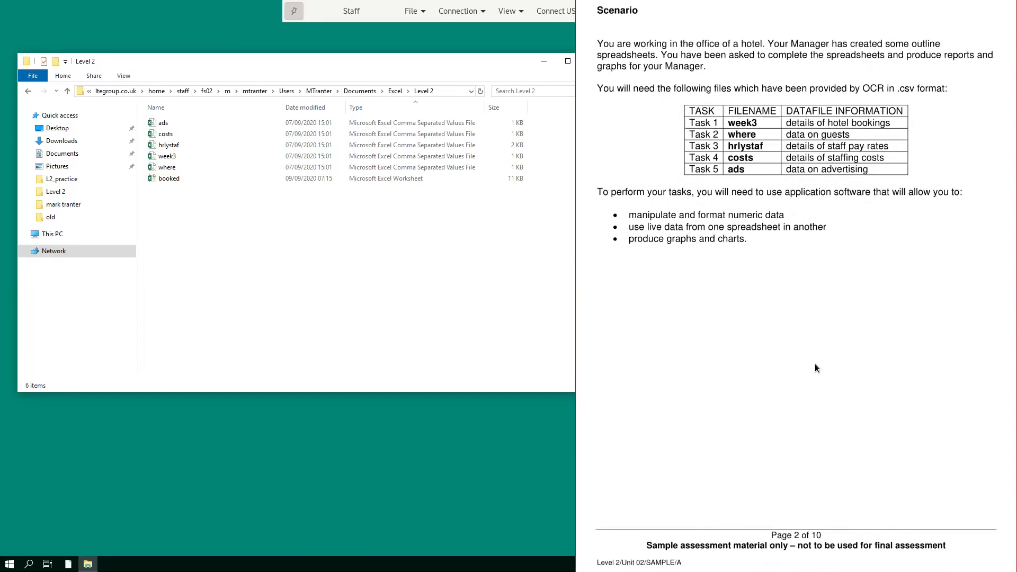
scroll(814, 364, down, 5)
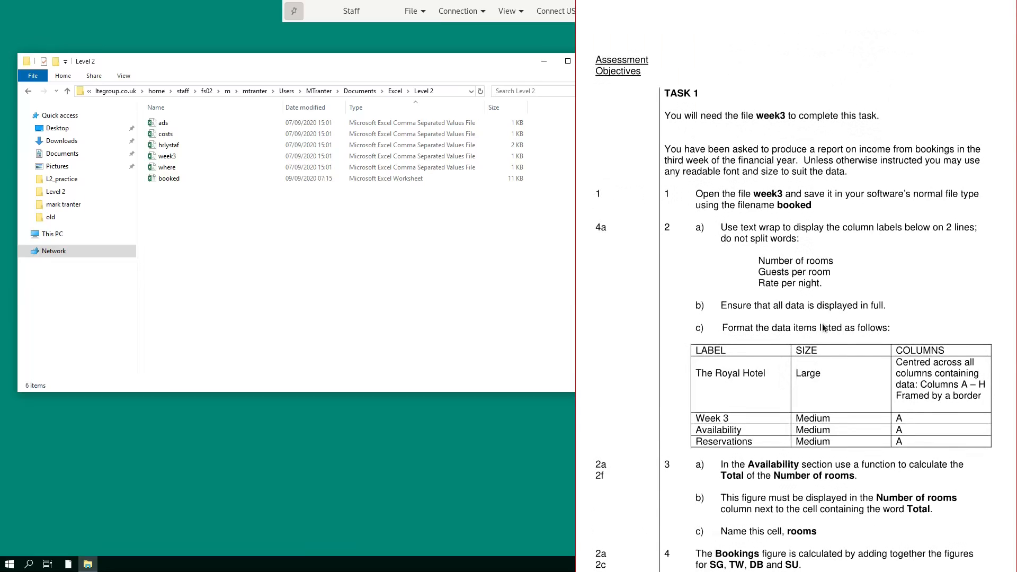
scroll(823, 327, down, 1)
scroll(822, 325, down, 1)
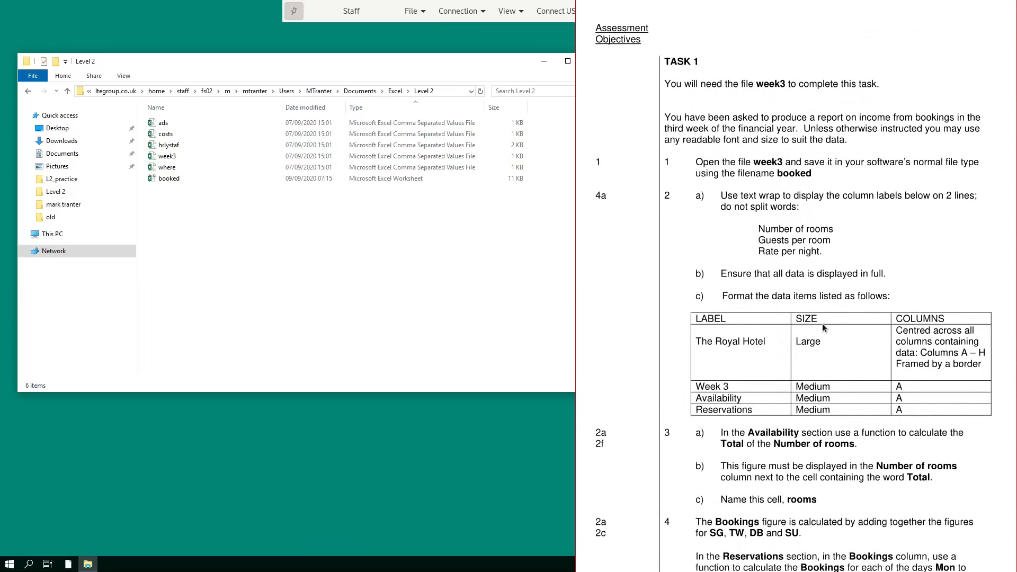
drag(823, 325, 763, 291)
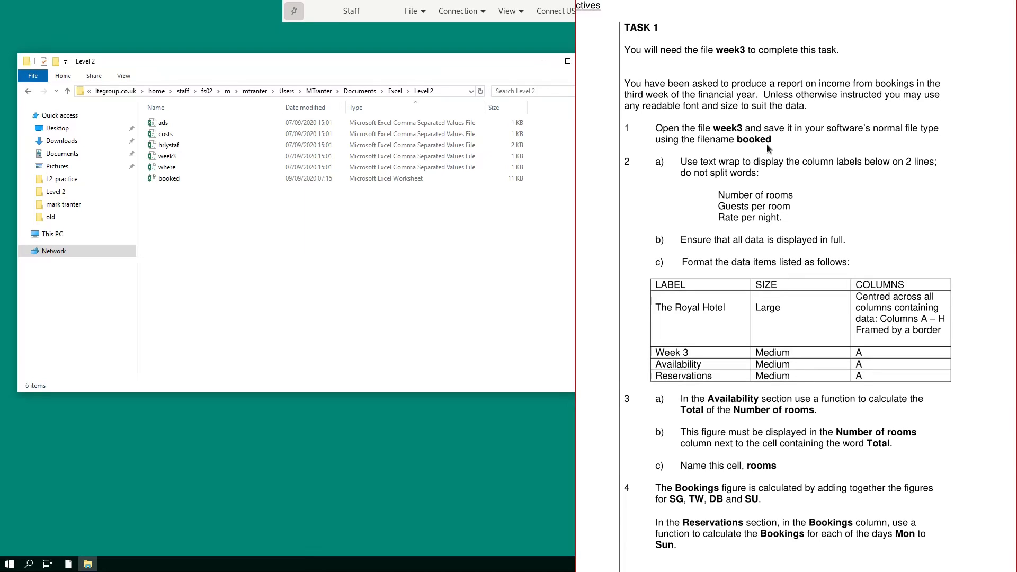
Dismiss the brief, leaving Level 2 listing ads, costs, hrlystaf, week3 and where.
key(alt+Tab)
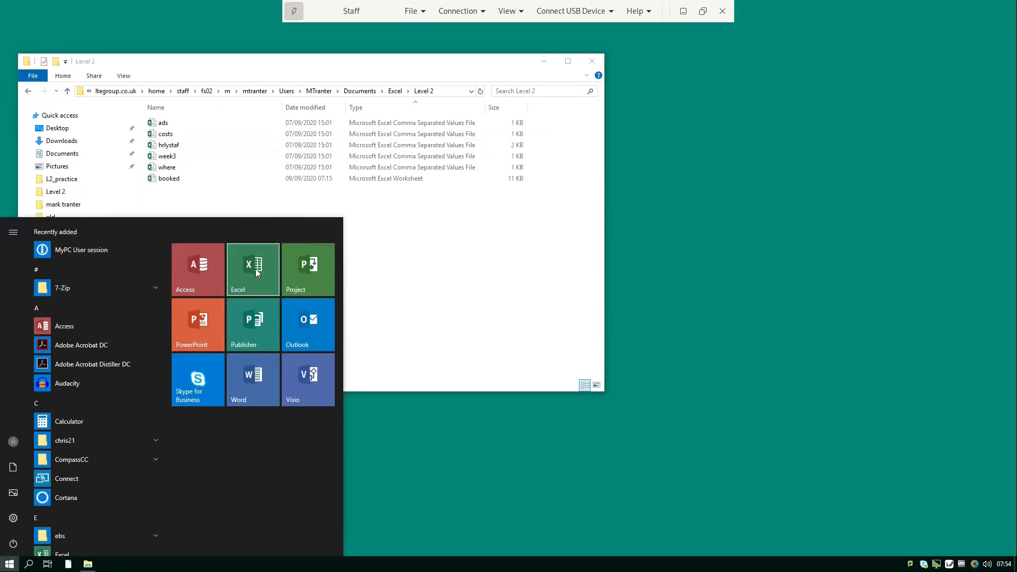
Start Excel and browse the Open dialog to the Excel > Level 2 folder.
click(255, 268)
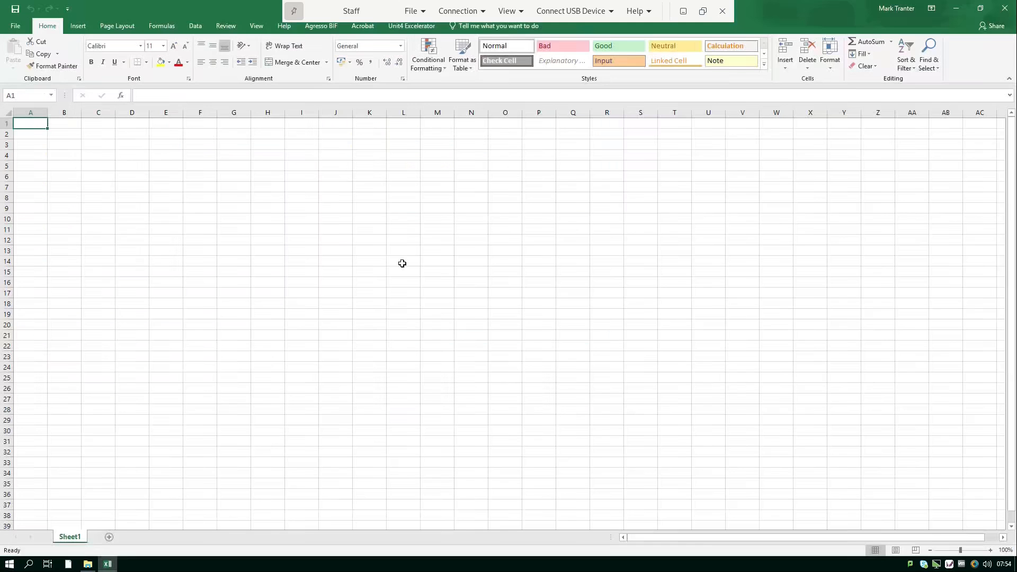
click(7, 27)
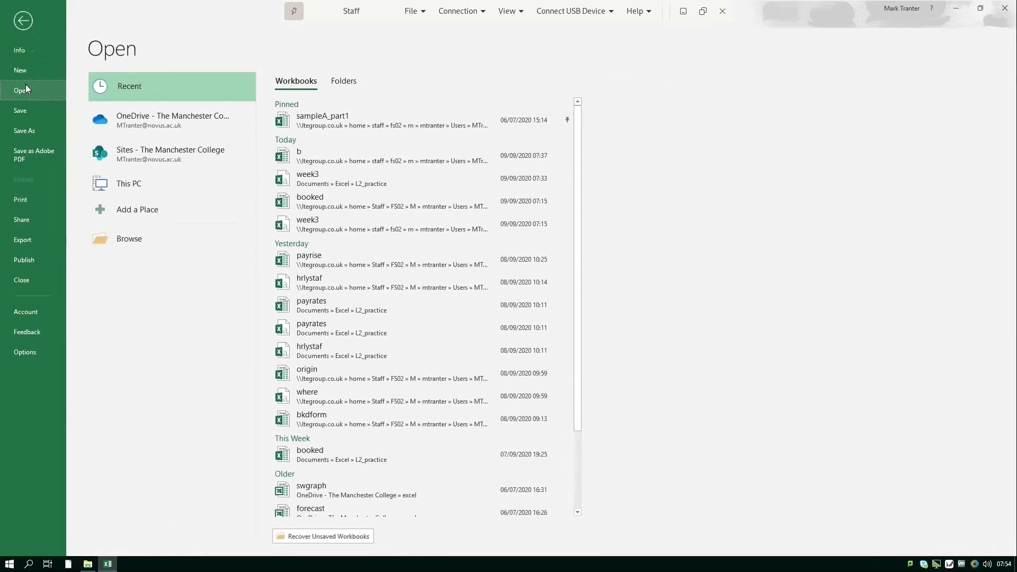
click(129, 239)
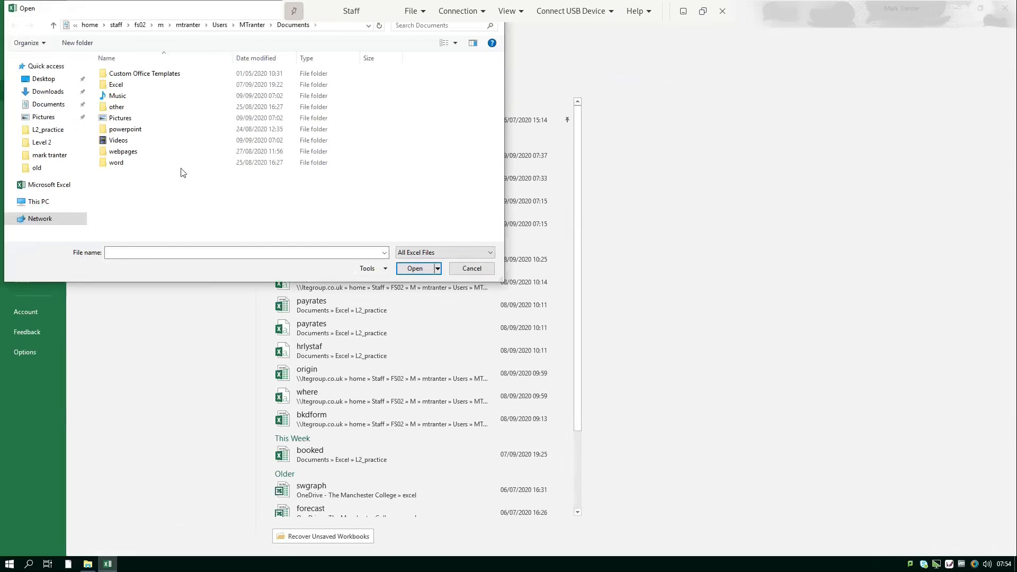
double_click(152, 90)
click(152, 90)
double_click(152, 89)
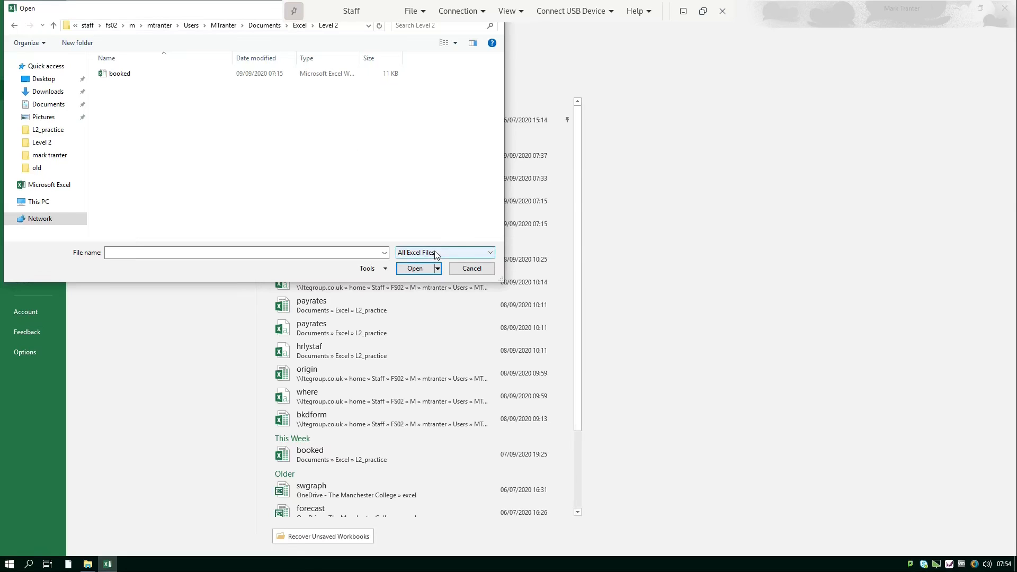
Show All Files types, widen the type column, and select week3.
click(455, 253)
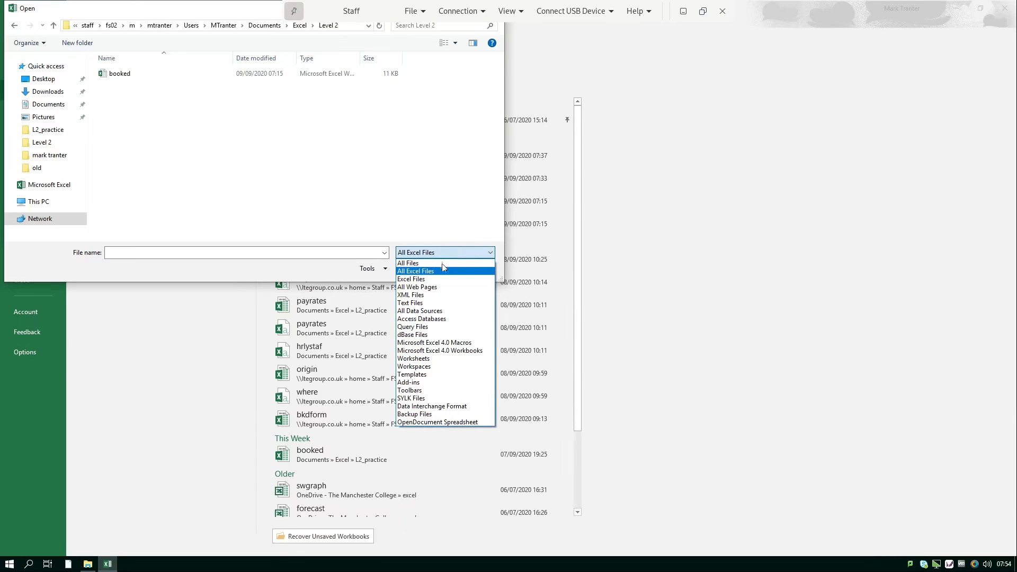
click(445, 266)
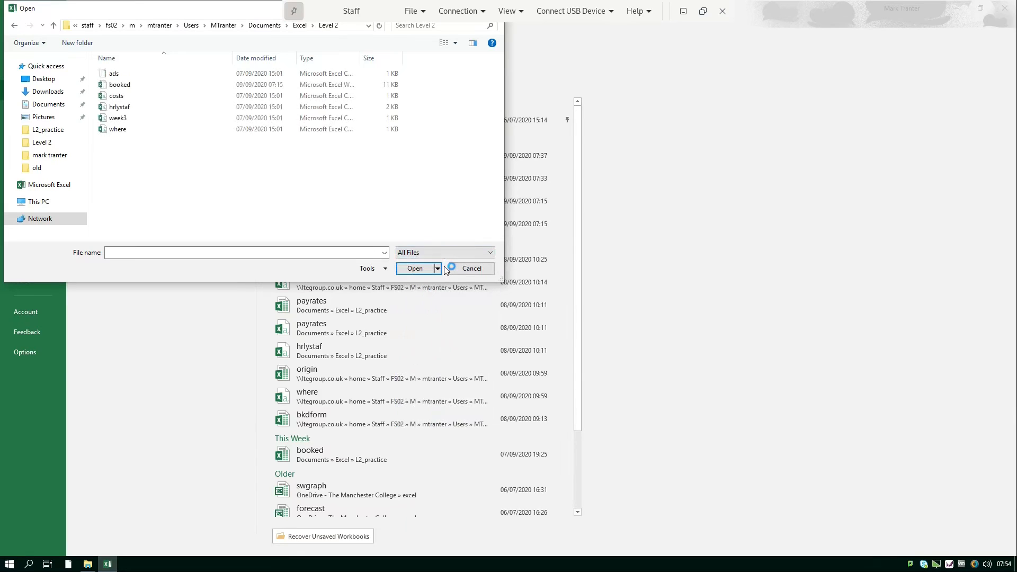
drag(363, 56, 445, 58)
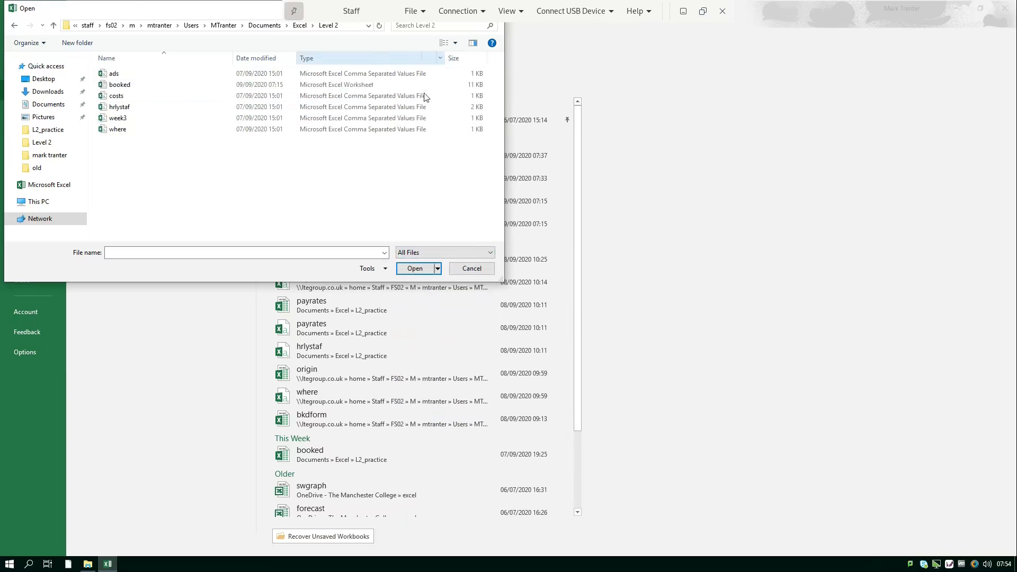
click(134, 121)
Open week3 and save it as Excel Workbook 'booked', replacing the existing booked.xlsx.
click(416, 269)
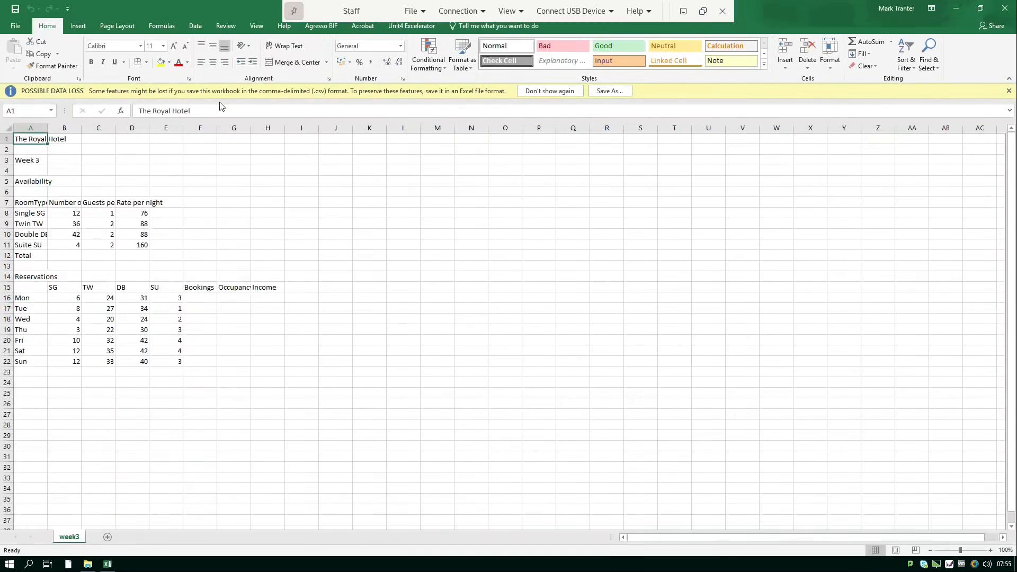
click(609, 91)
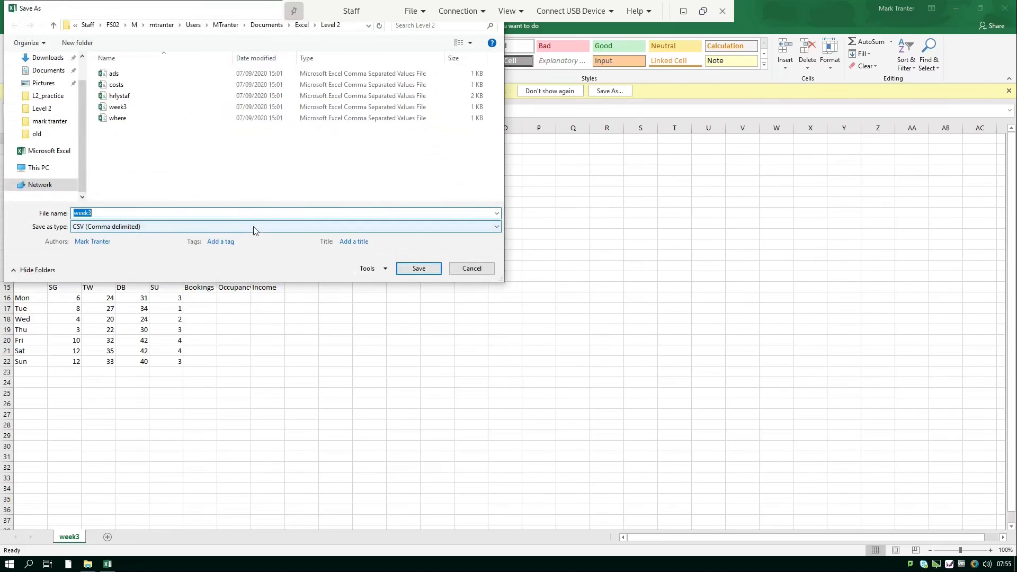
click(497, 227)
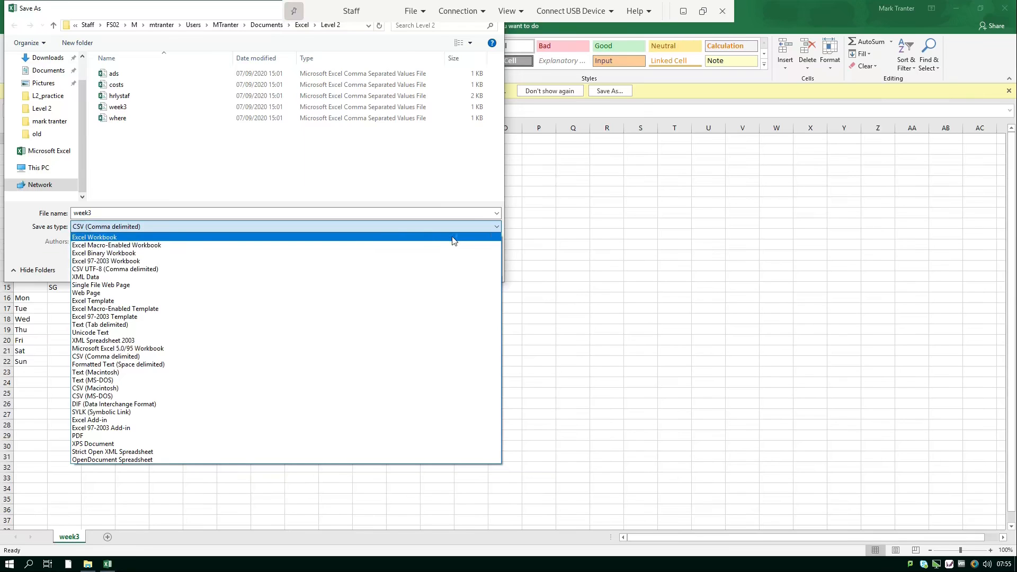
click(453, 238)
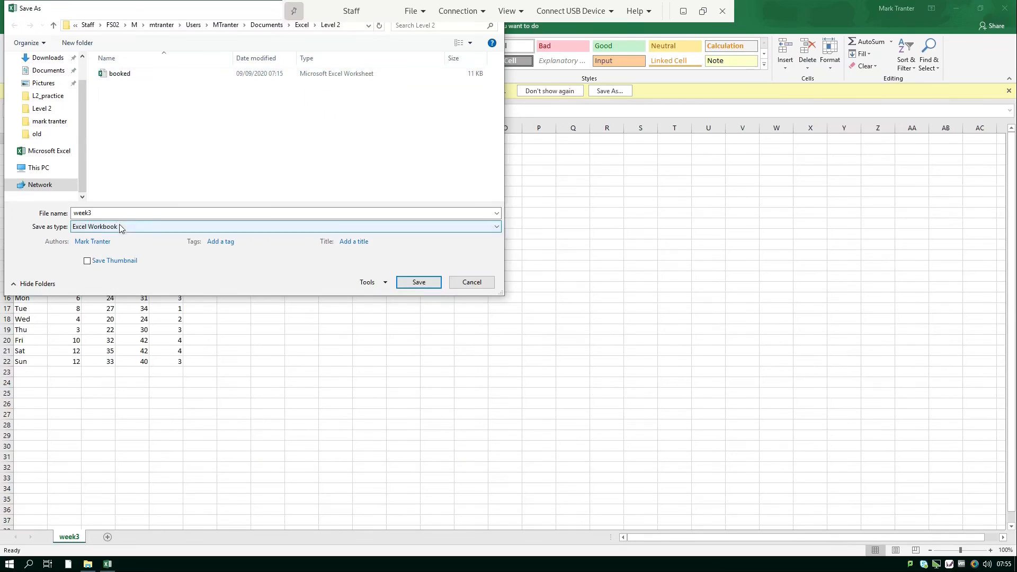
click(60, 212)
text(booked)
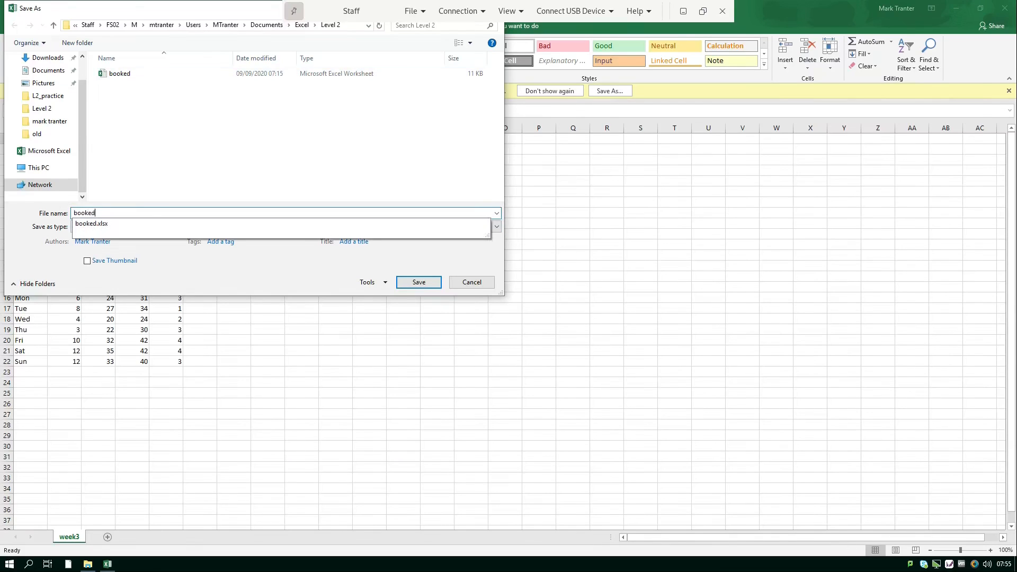
click(411, 286)
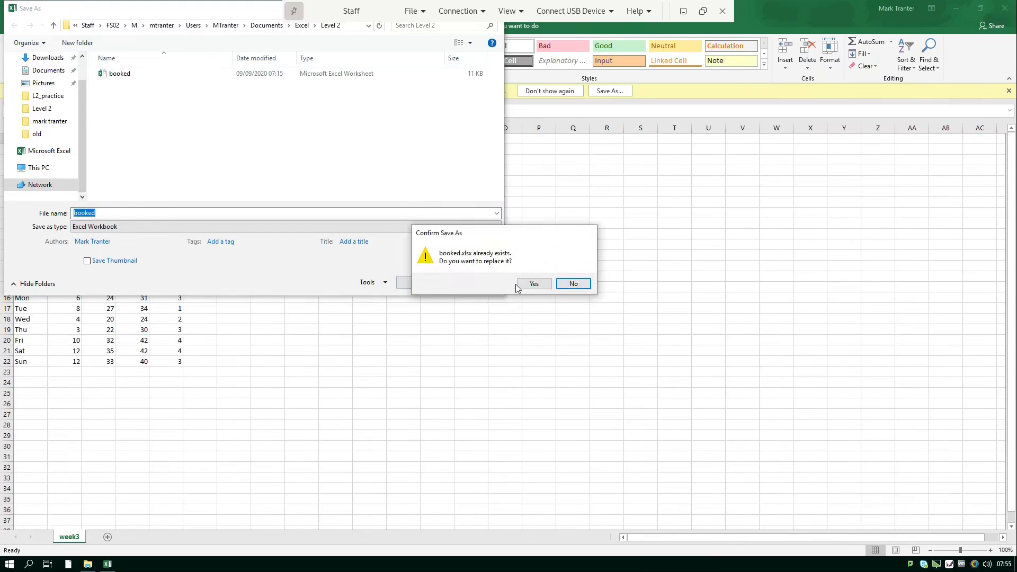
click(532, 289)
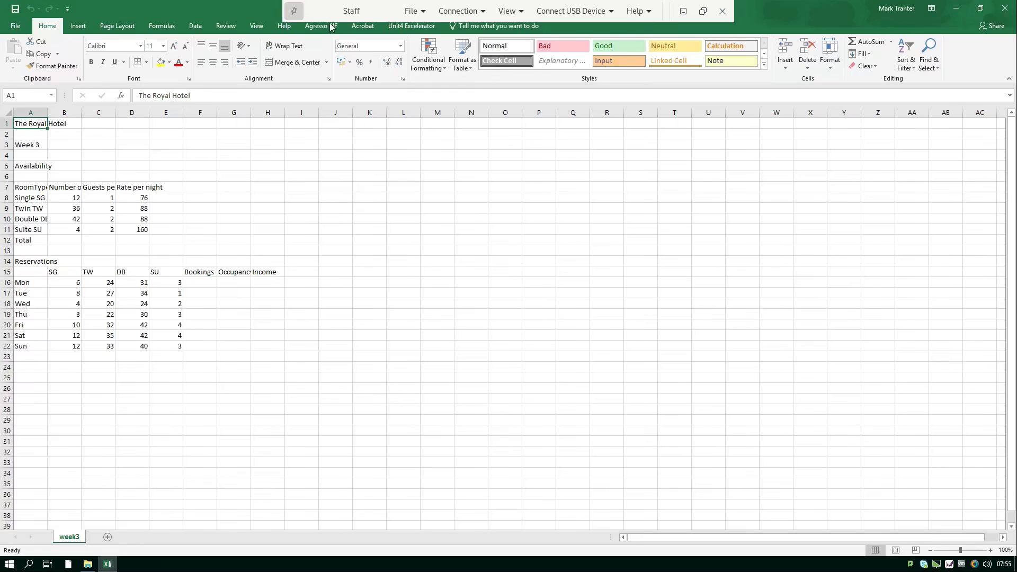
Wrap text on the B7:D7 headings Number of rooms, Guests per room, Rate per night.
key(alt+Tab)
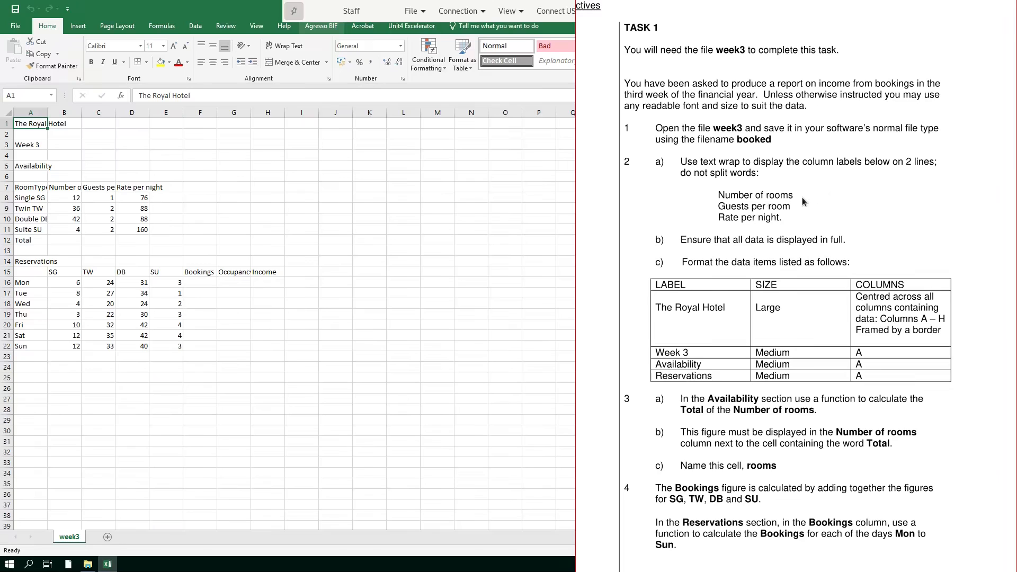
key(alt+Tab)
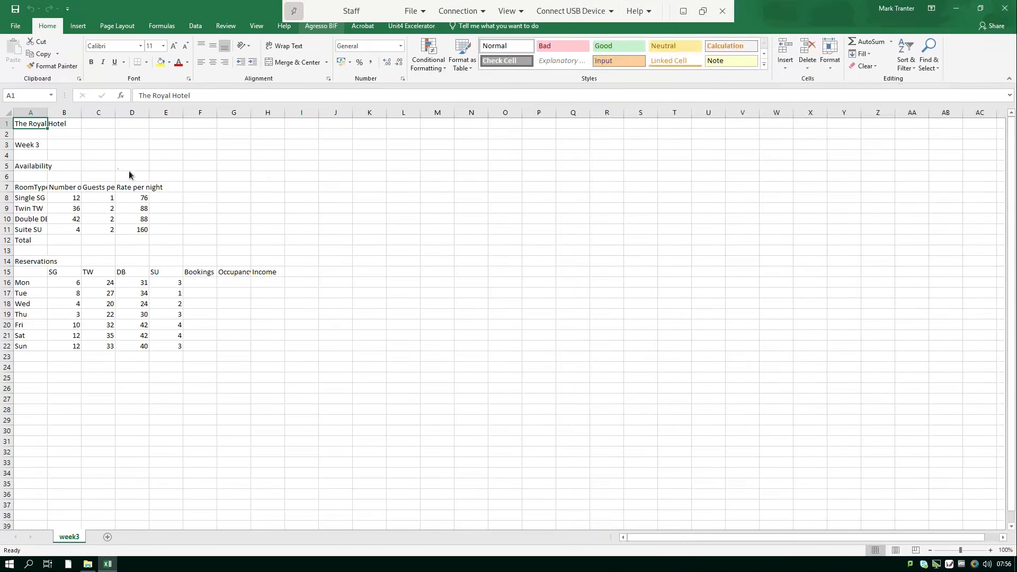
click(74, 187)
drag(74, 187, 124, 189)
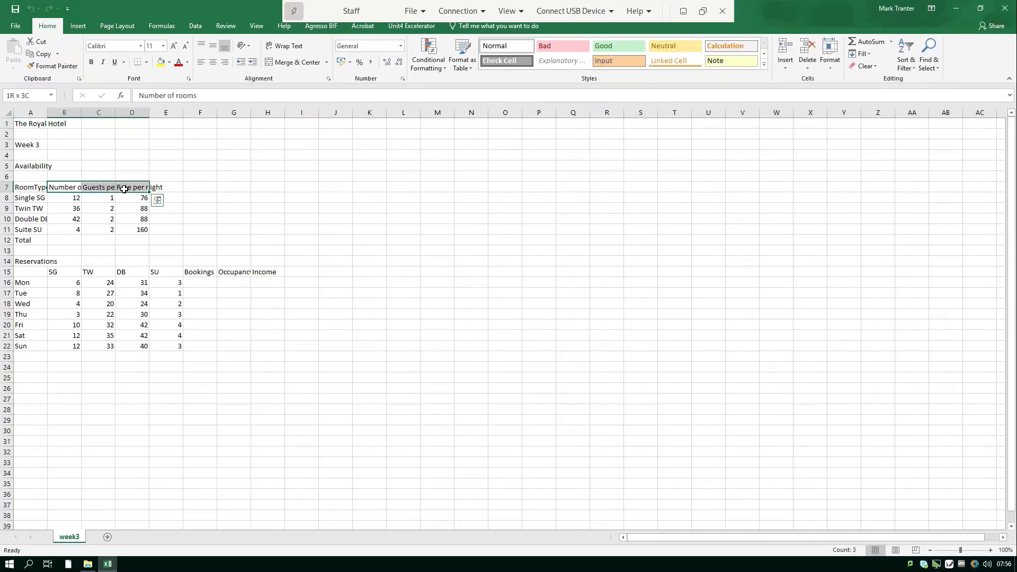
click(283, 47)
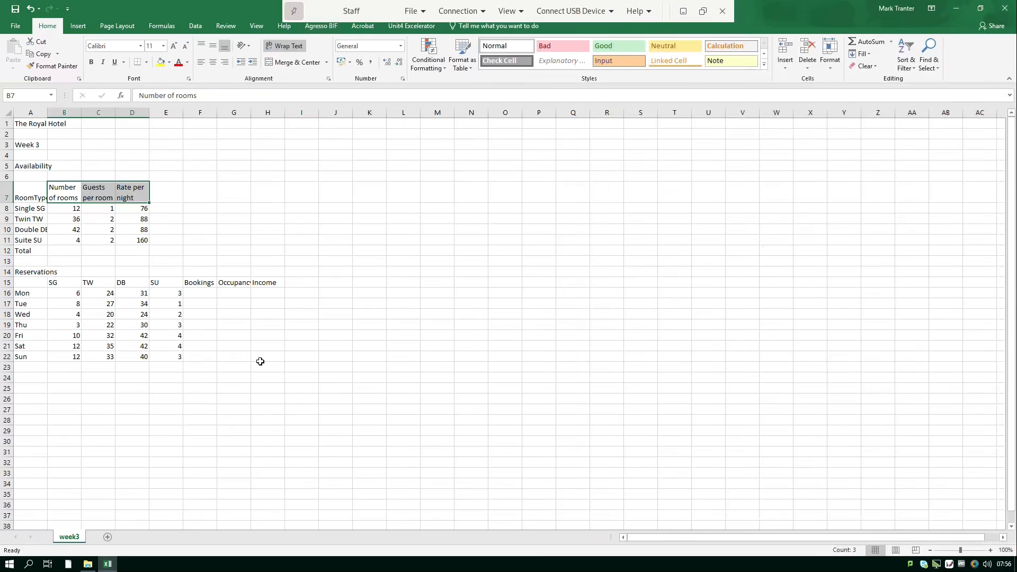
drag(268, 357, 10, 118)
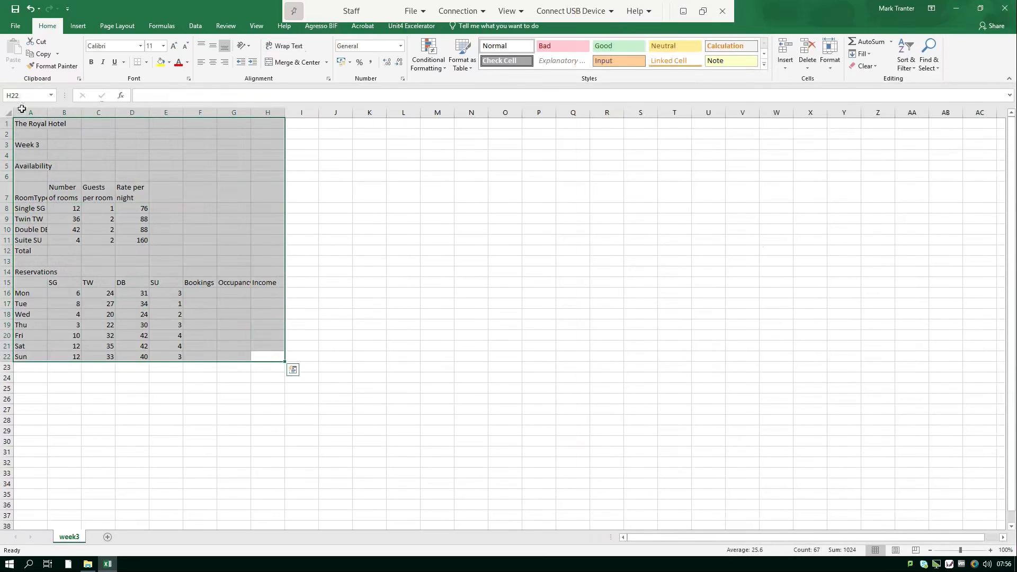
AutoFit column widths for A1:H22, zoom the sheet in, and clear the selection.
click(829, 55)
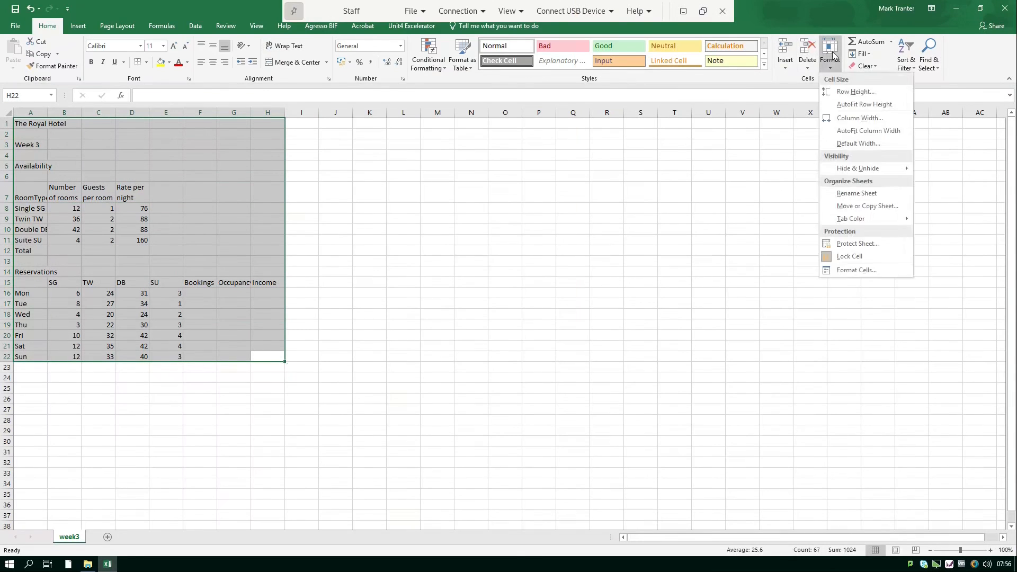
click(855, 133)
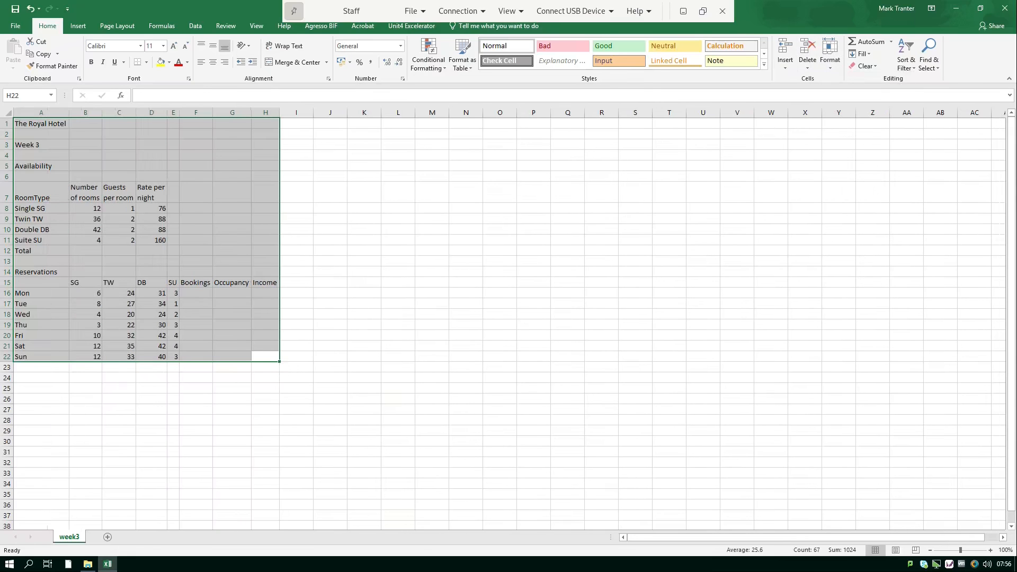
click(992, 552)
click(992, 552)
click(992, 552)
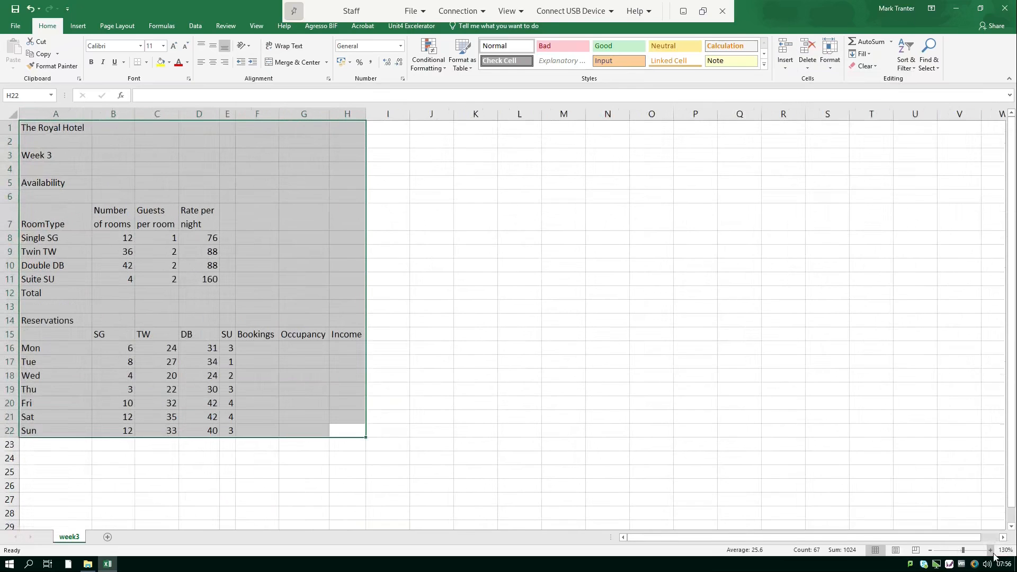
click(992, 552)
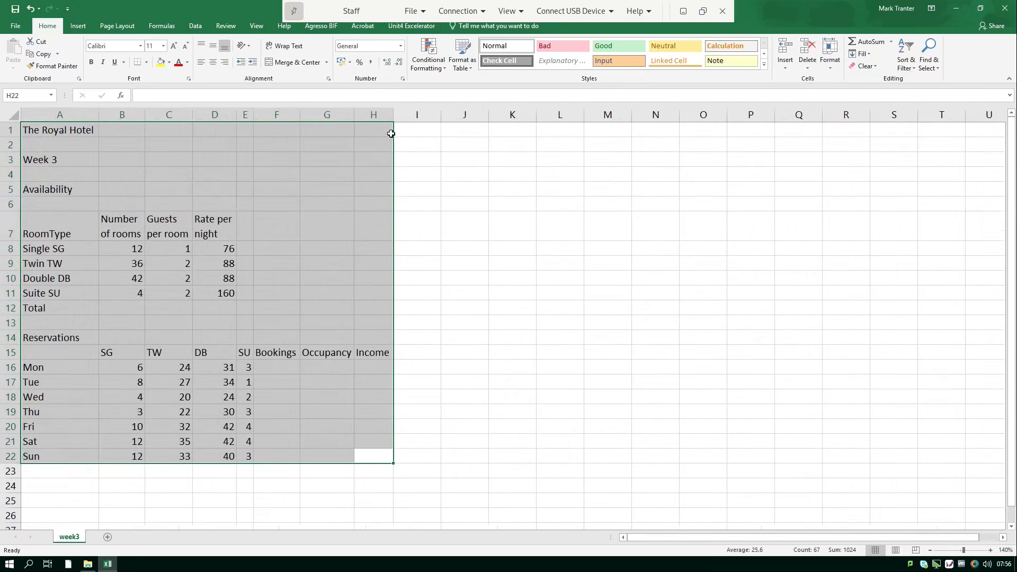
key(alt+Tab)
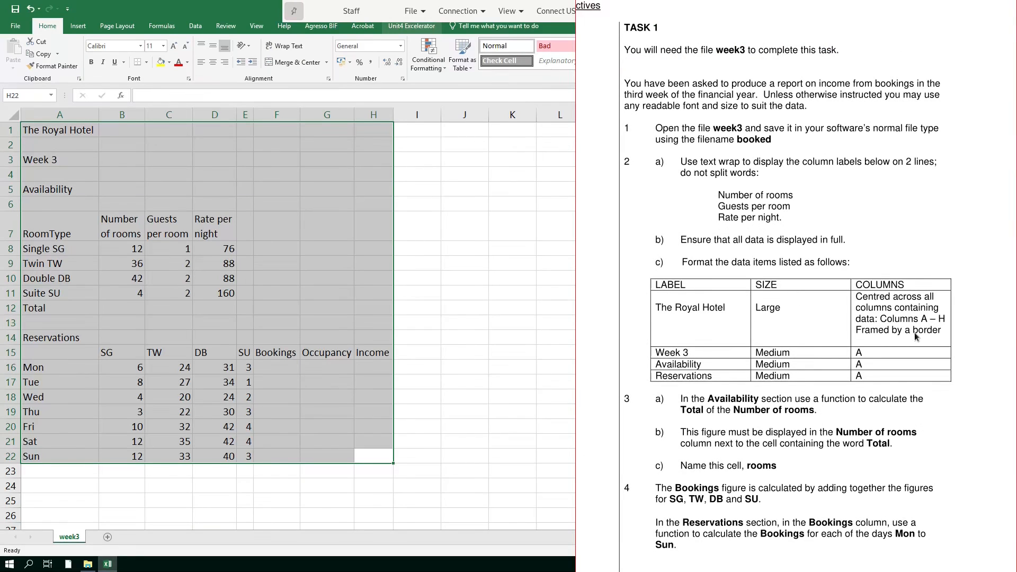
key(alt+Tab)
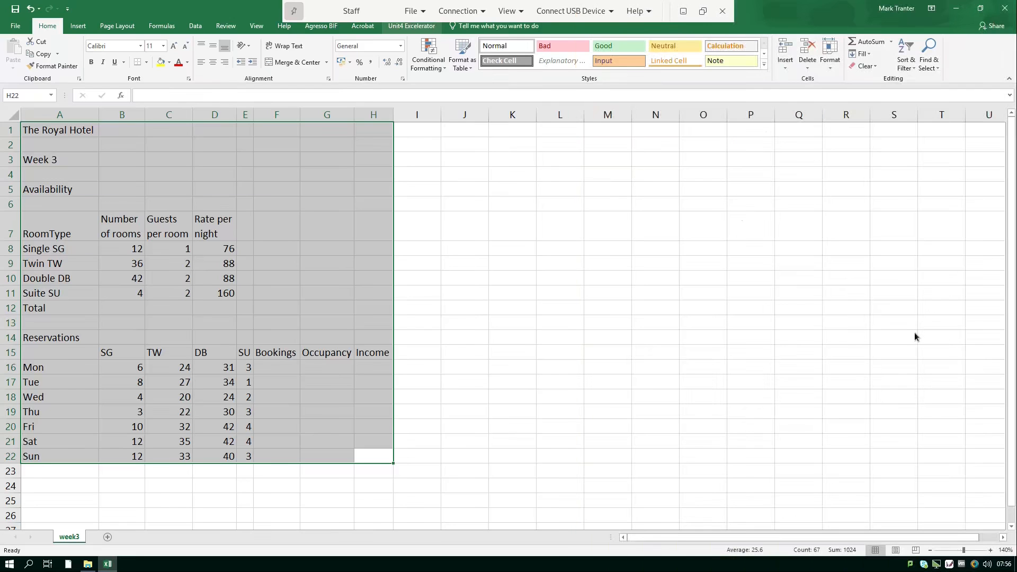
click(816, 327)
Merge and centre The Royal Hotel across A1:H1 at 18 point with an outside border.
drag(52, 129, 366, 124)
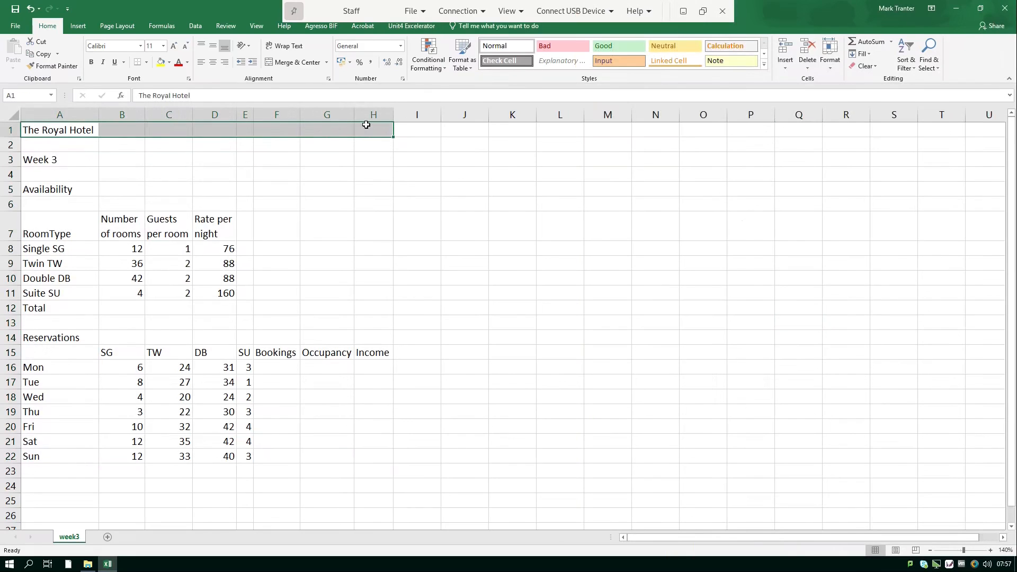
click(297, 63)
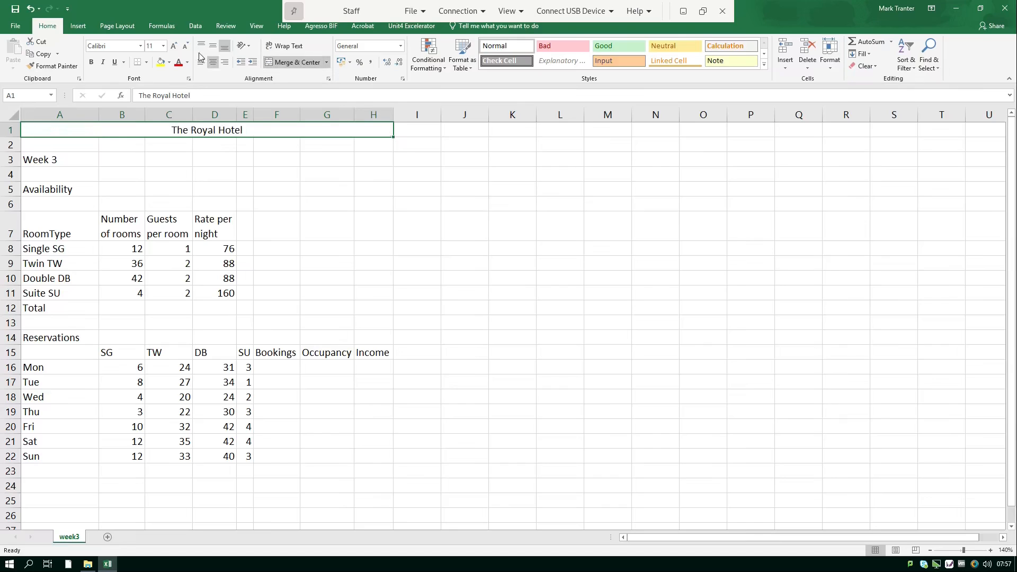
click(163, 46)
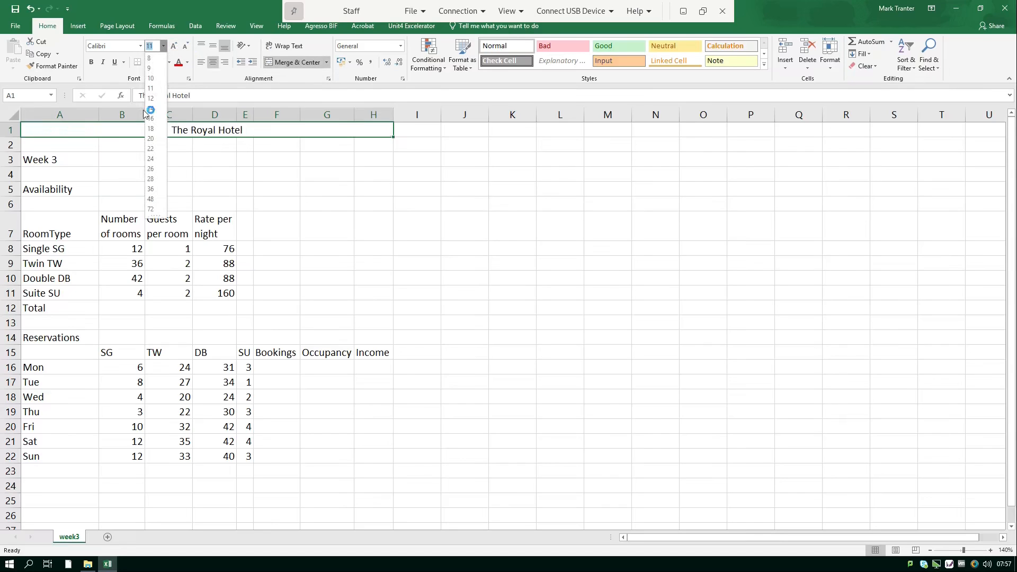
click(149, 128)
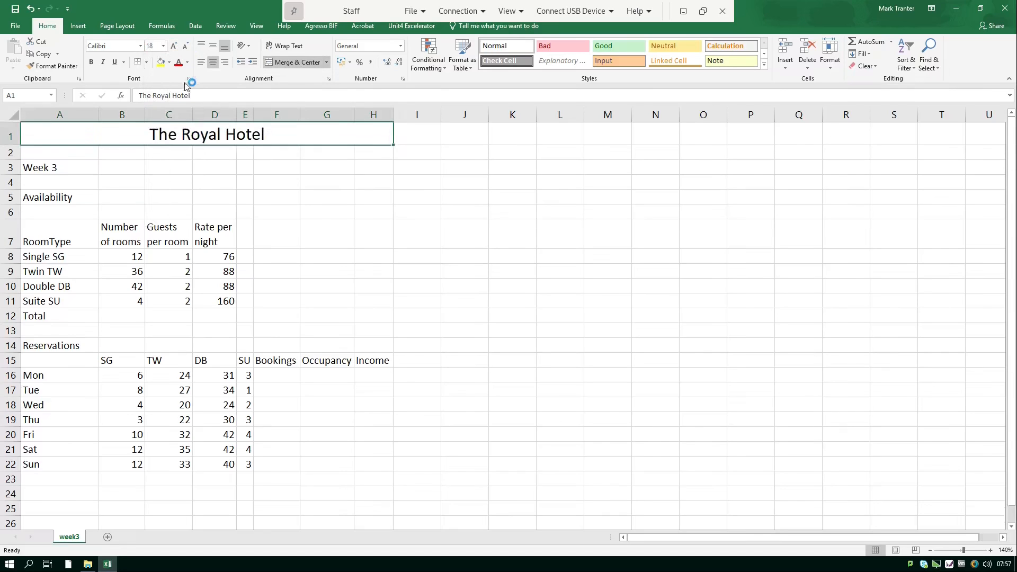
click(147, 62)
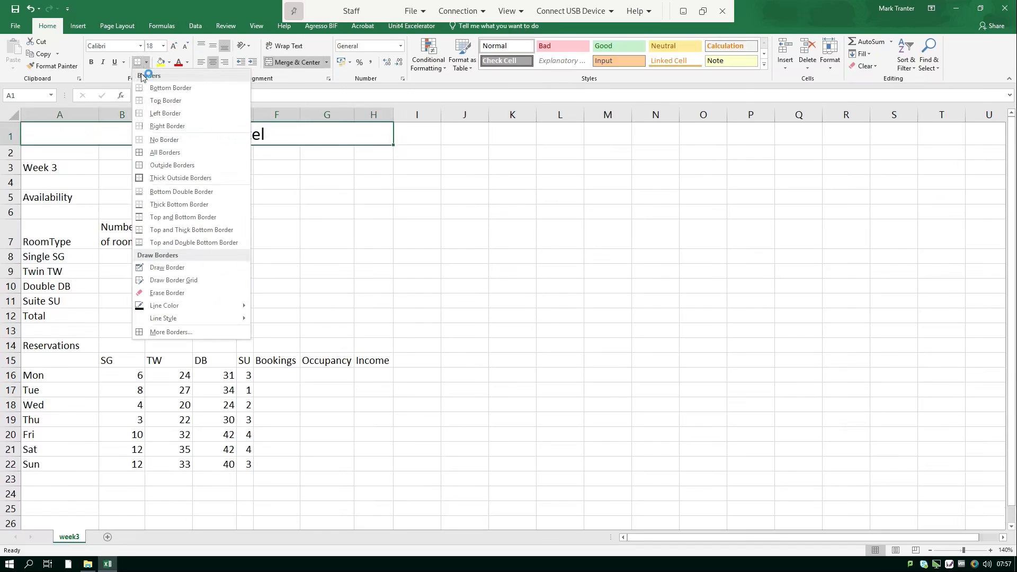
click(191, 167)
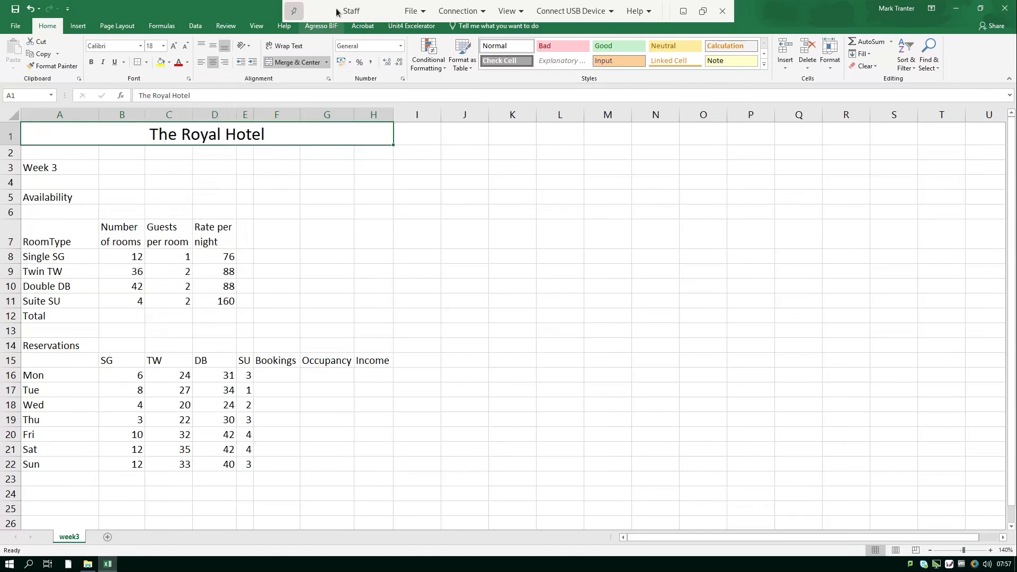
key(alt+Tab)
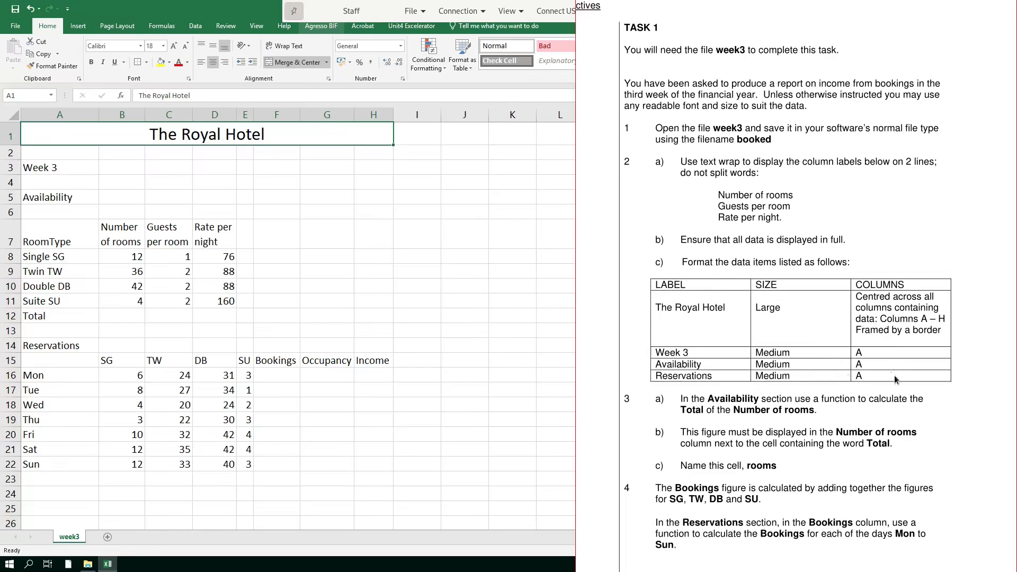
key(alt+Tab)
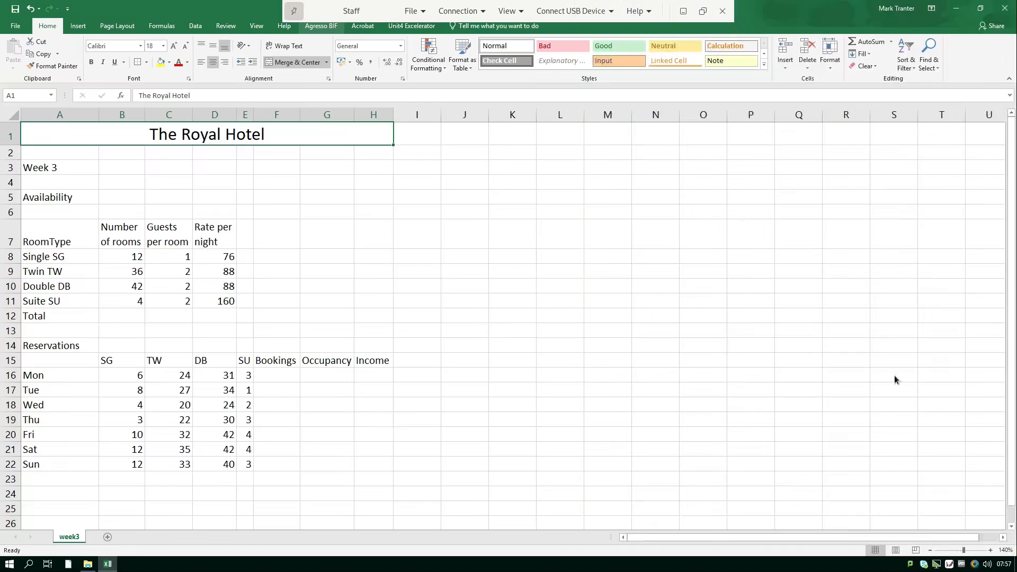
Set the Week 3 (A3), Availability (A5) and Reservations (A14) labels to 14 point.
click(74, 166)
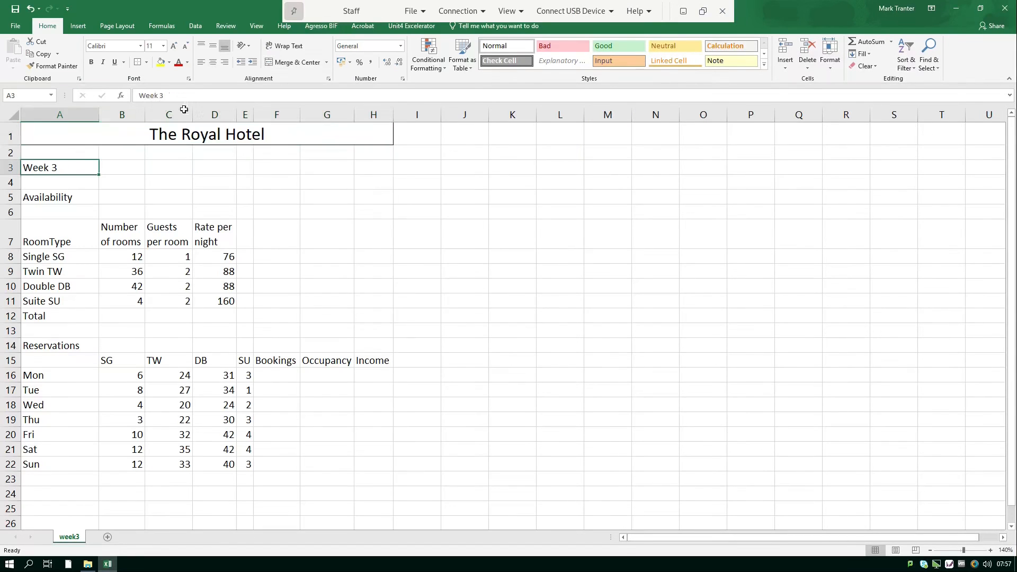
click(164, 50)
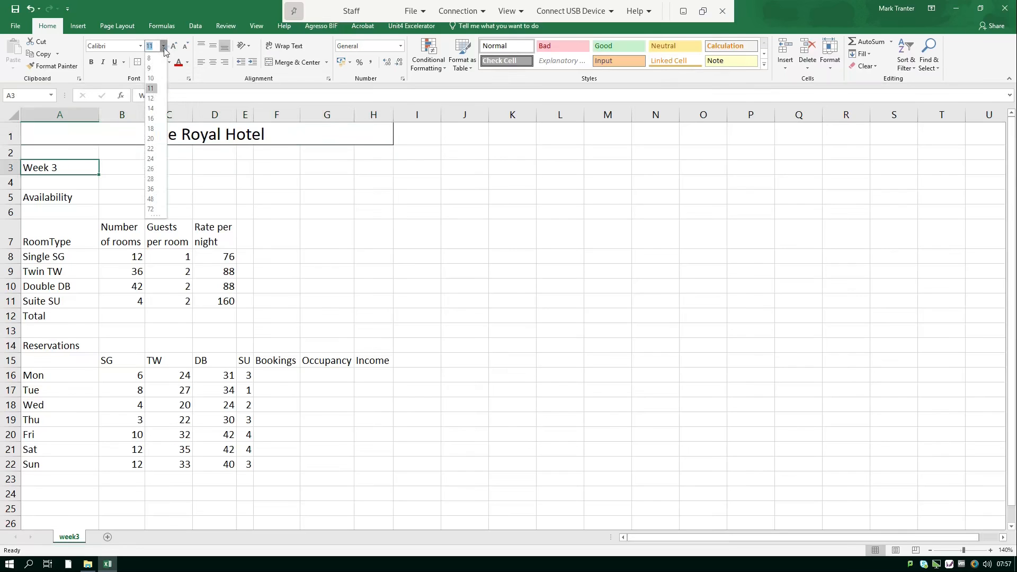
click(151, 108)
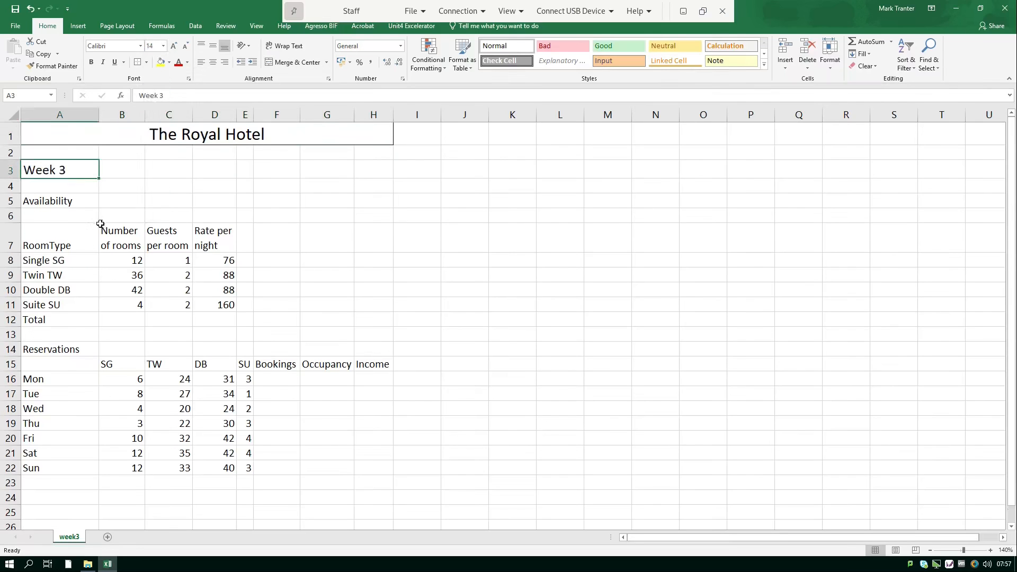
click(86, 201)
click(163, 46)
click(151, 108)
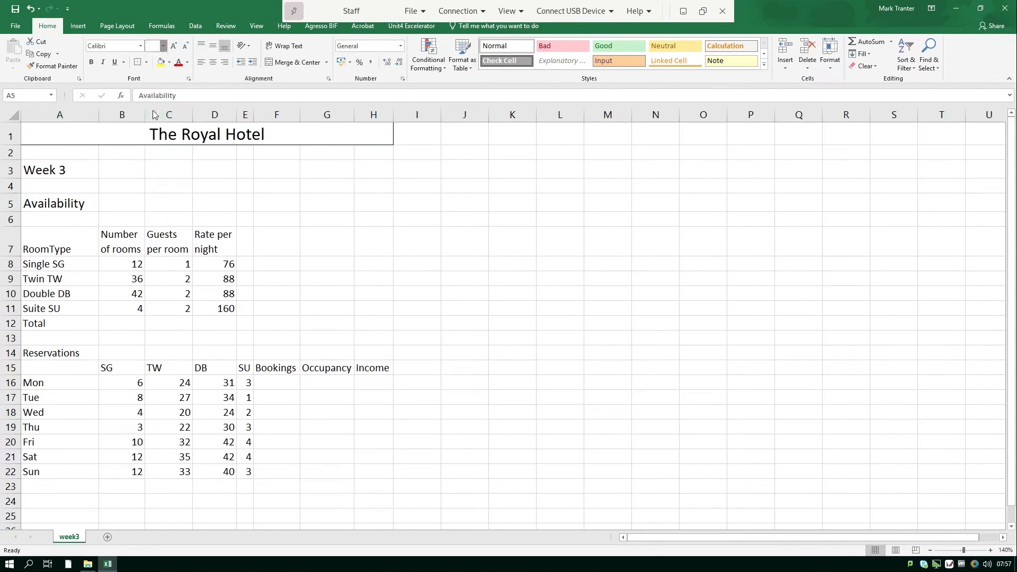
click(57, 348)
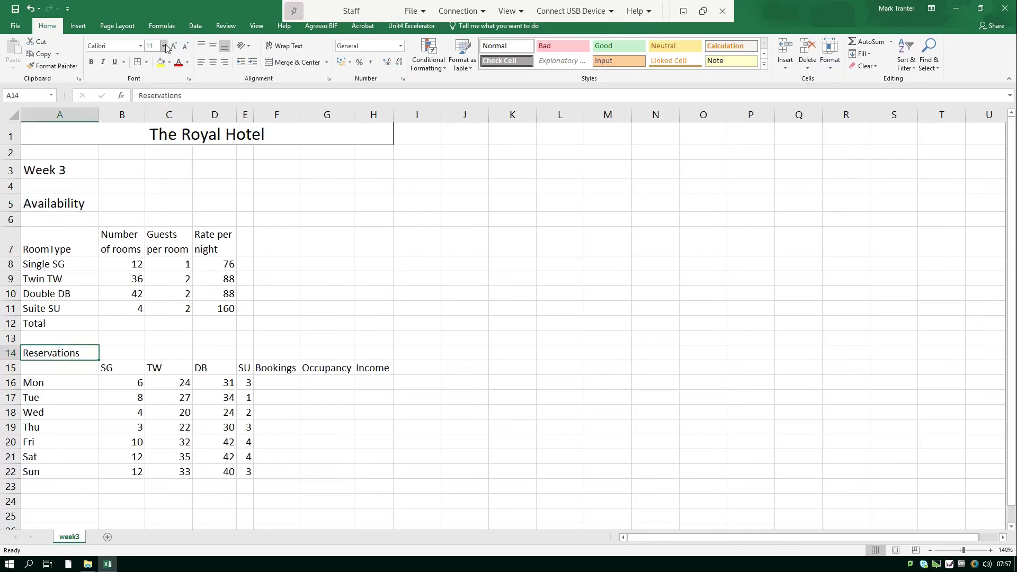
click(163, 46)
click(150, 108)
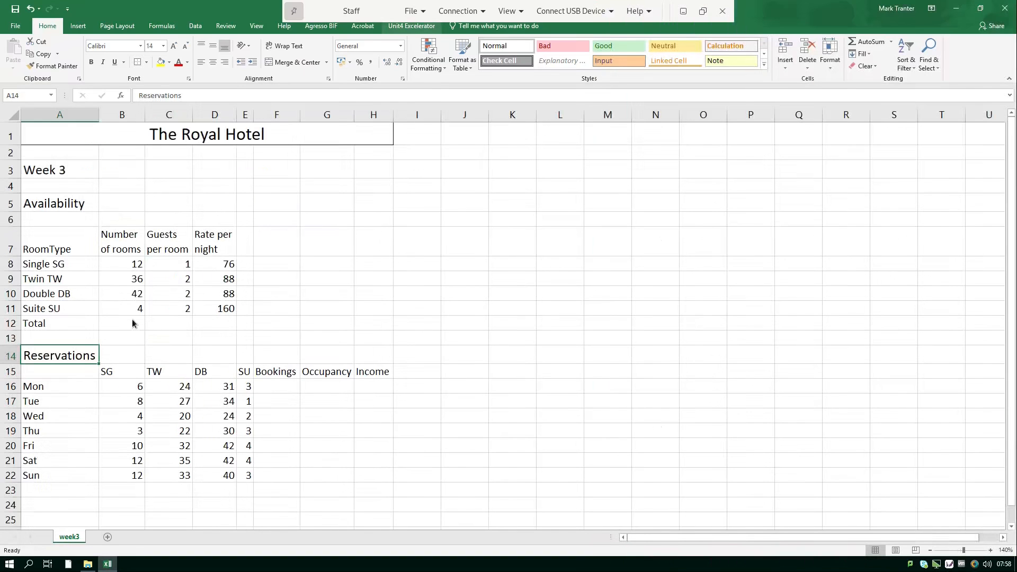
AutoSum the Number of rooms into B12 as SUM(B8:B11), giving 94.
click(133, 324)
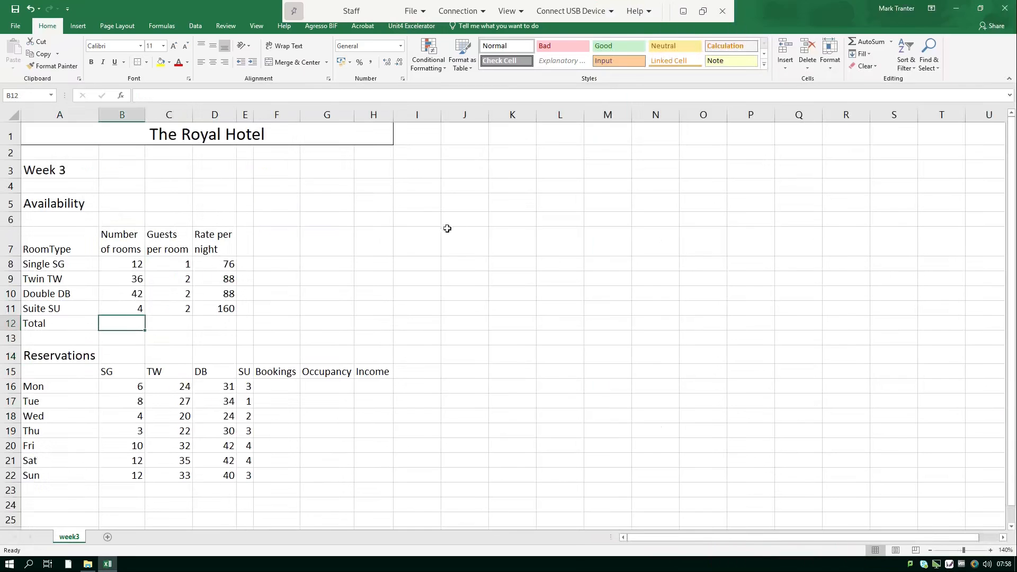
click(869, 41)
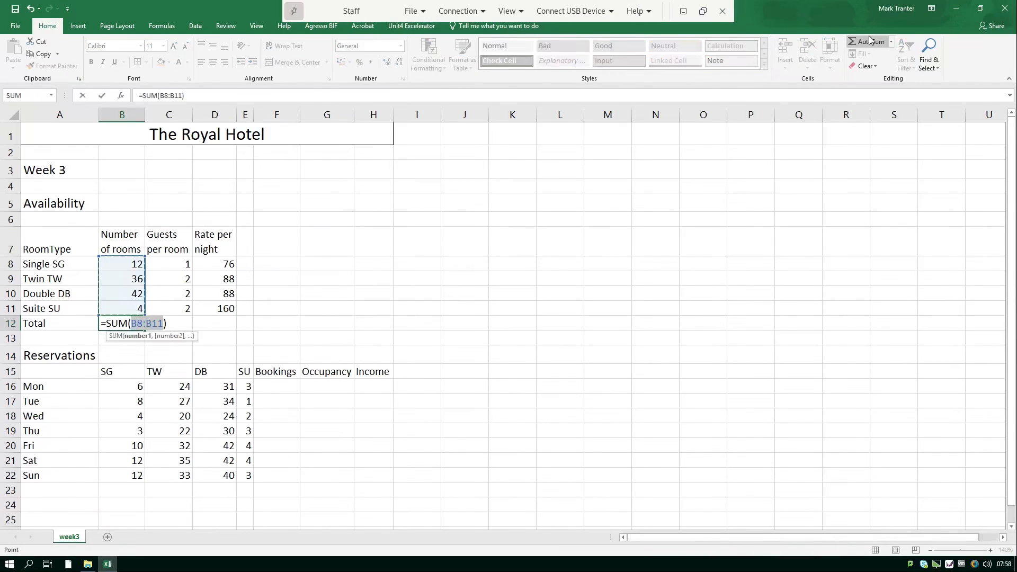
key(Return)
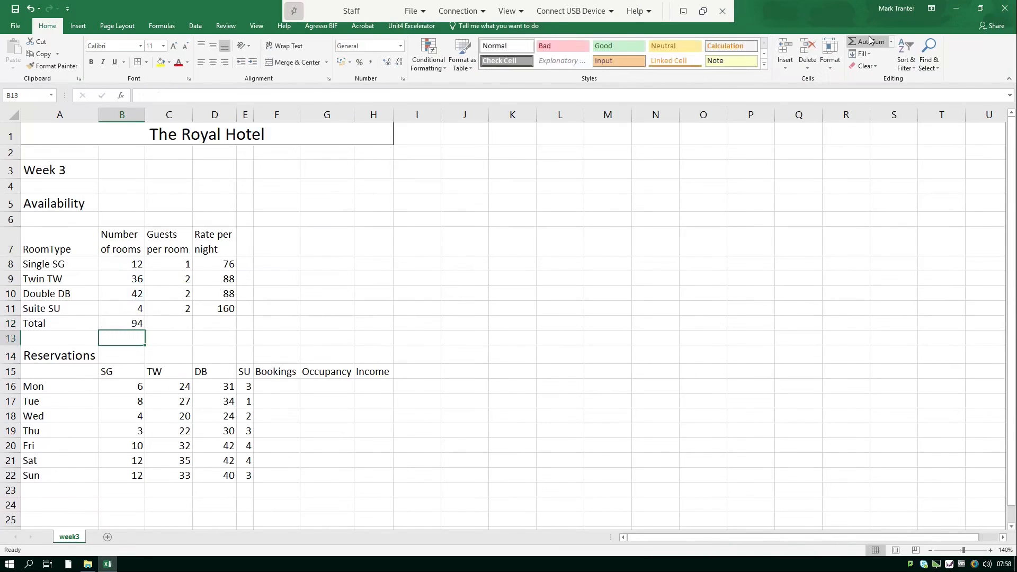
click(121, 323)
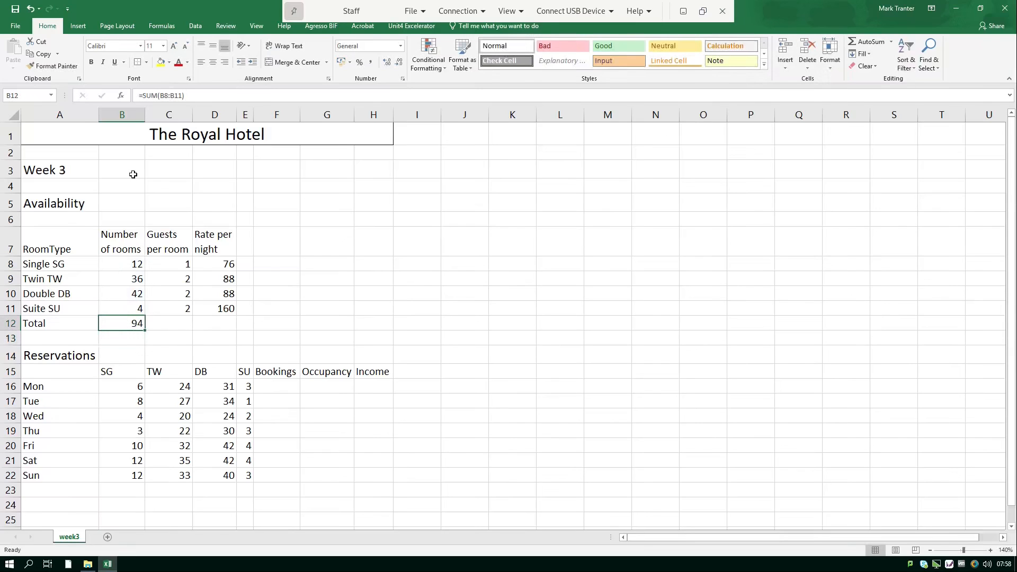
Name cell B12 'rooms' using the Name Box.
click(30, 95)
text(rooma)
key(BackSpace)
text(s)
key(Return)
key(alt+Tab)
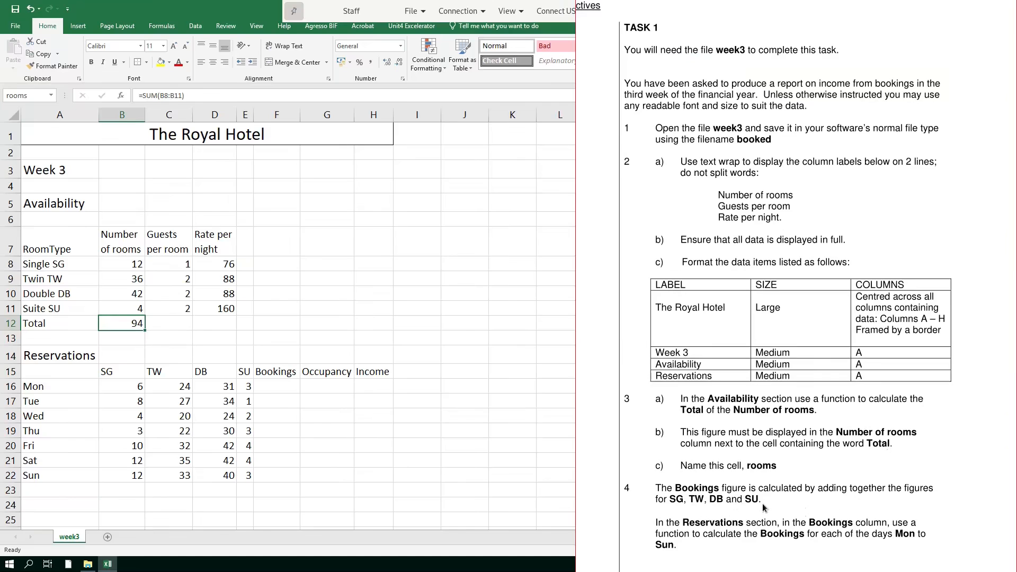
key(alt+Tab)
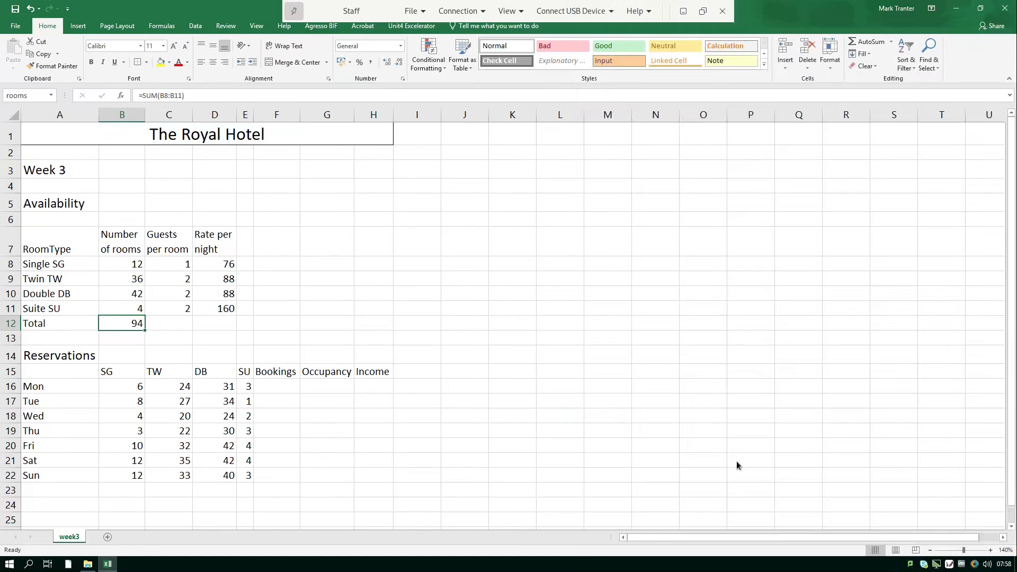
AutoSum Monday's SG, TW, DB and SU bookings in F16, then fill down to F22.
click(294, 388)
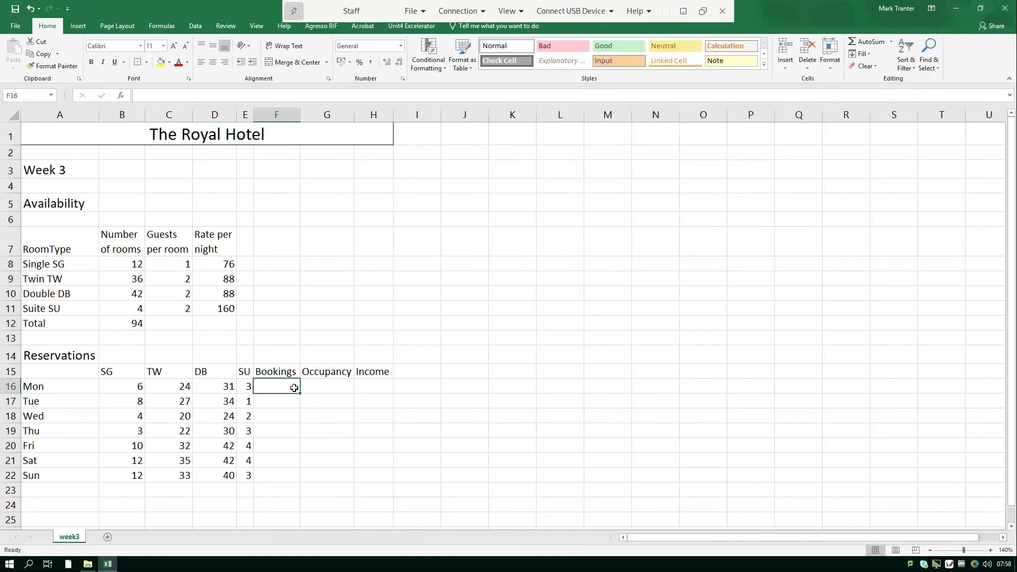
click(860, 41)
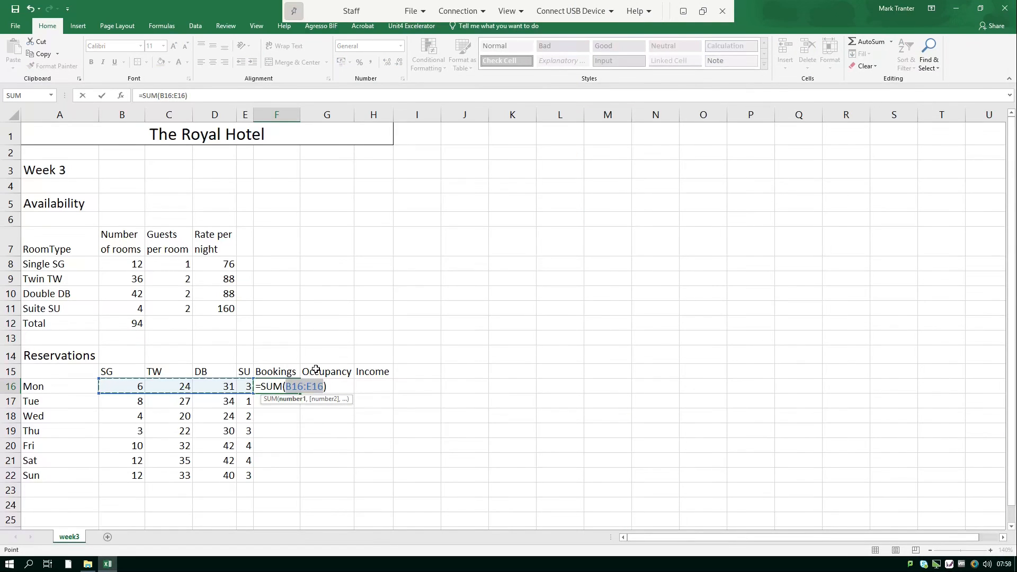
key(Return)
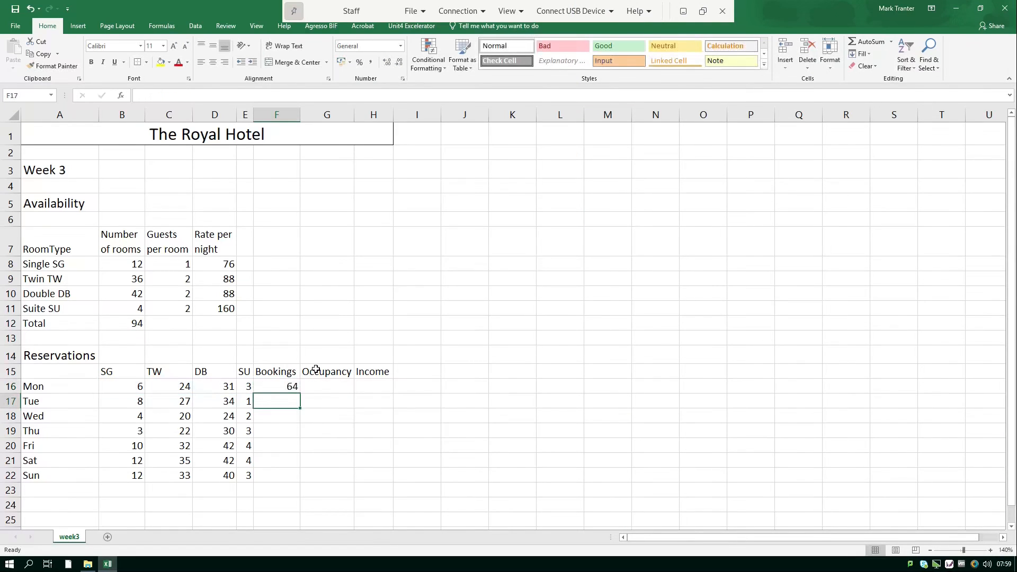
click(286, 386)
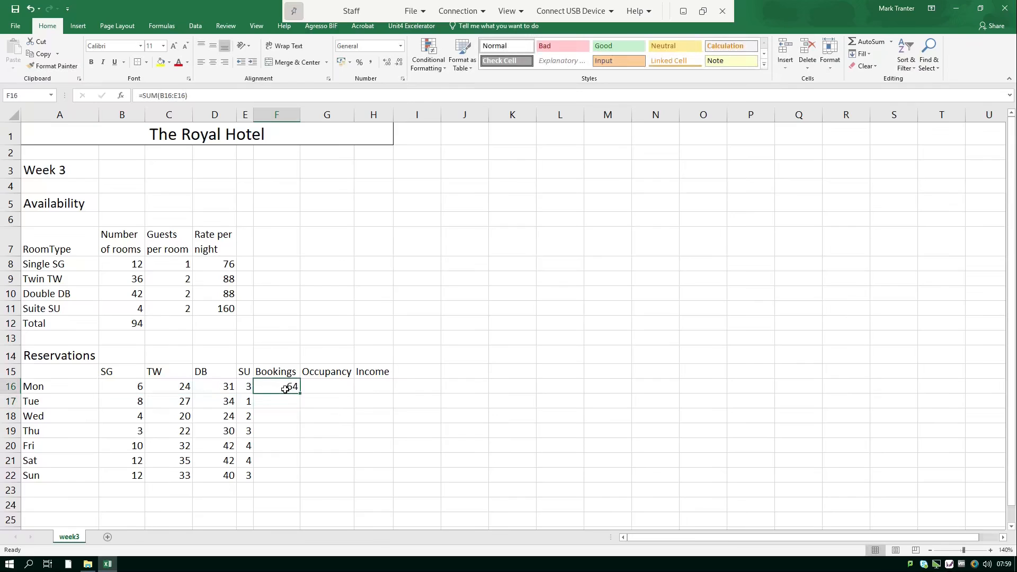
drag(300, 392, 281, 477)
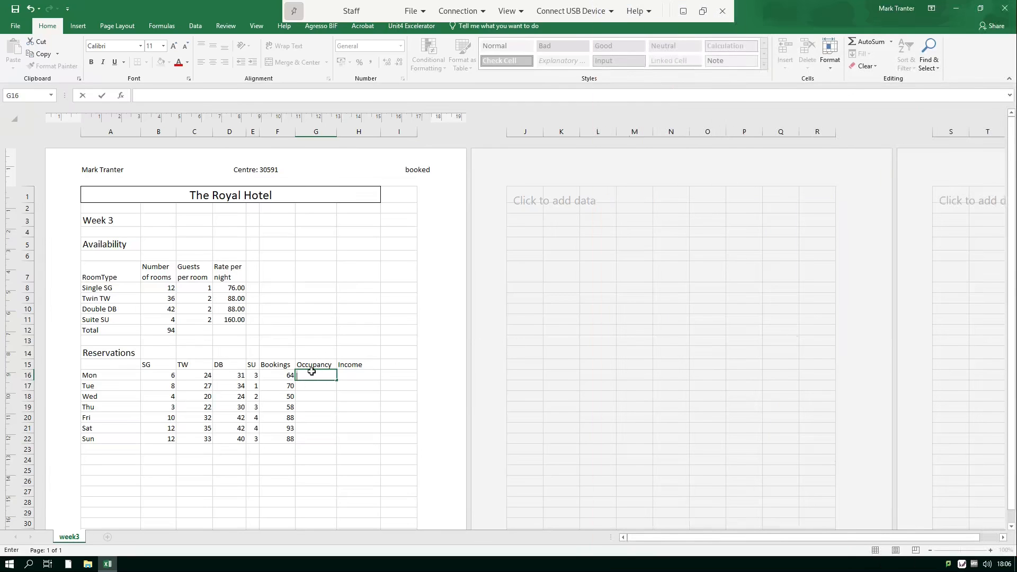
Enter =IF(F16>rooms*70%,"High","") in G16 and fill it down to G22.
text(=if)
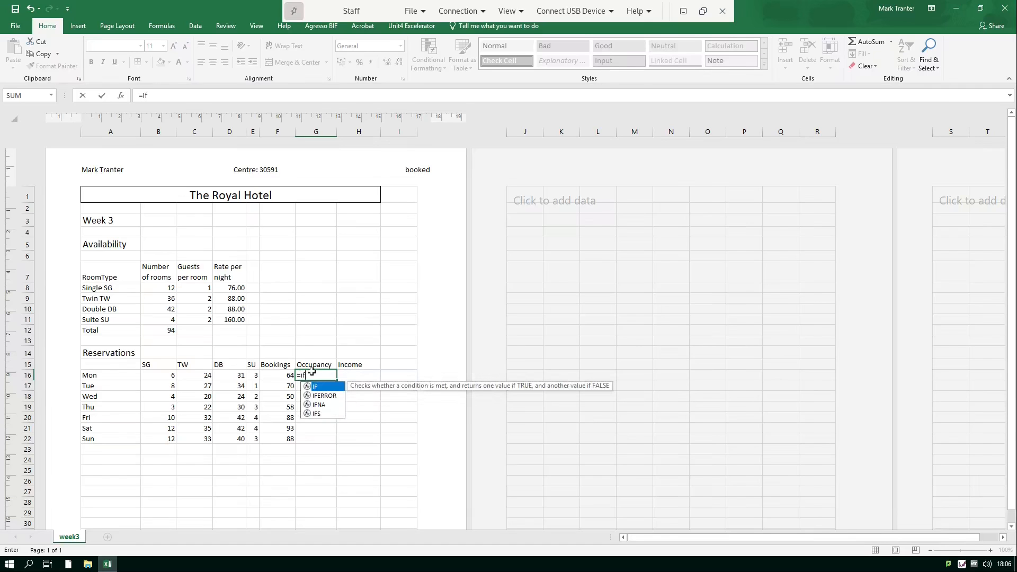
text(()
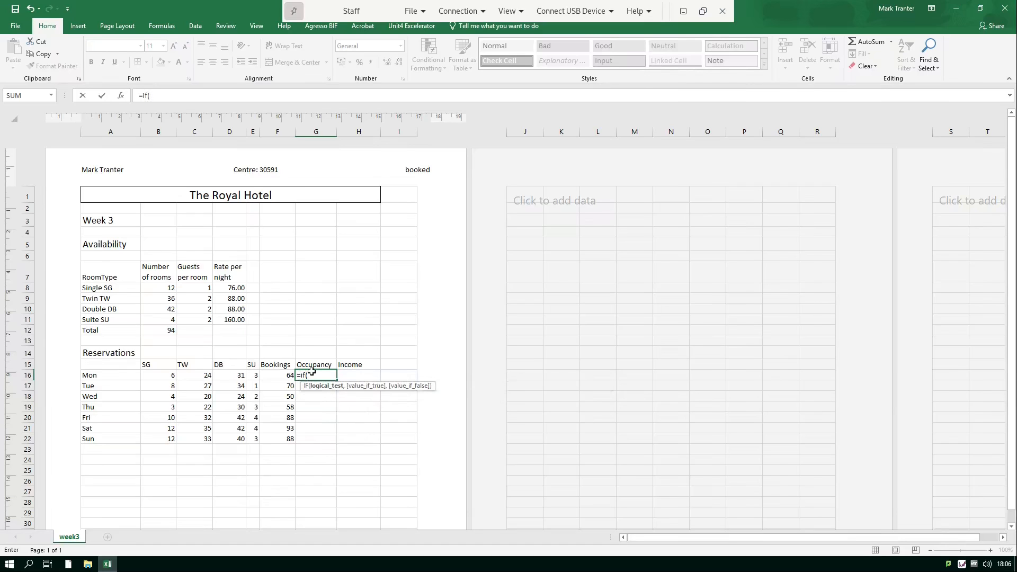
click(284, 372)
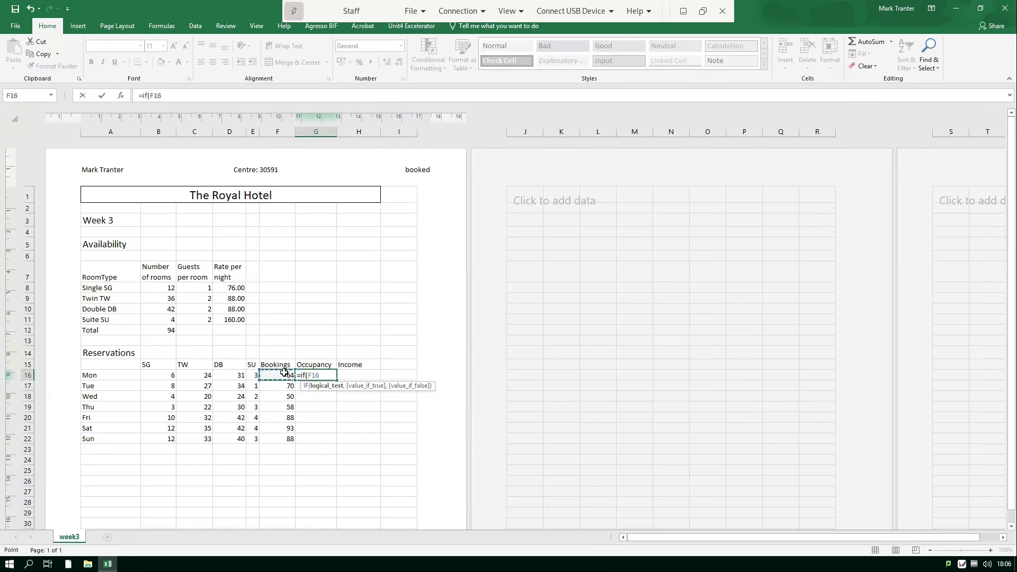
text(>)
click(168, 333)
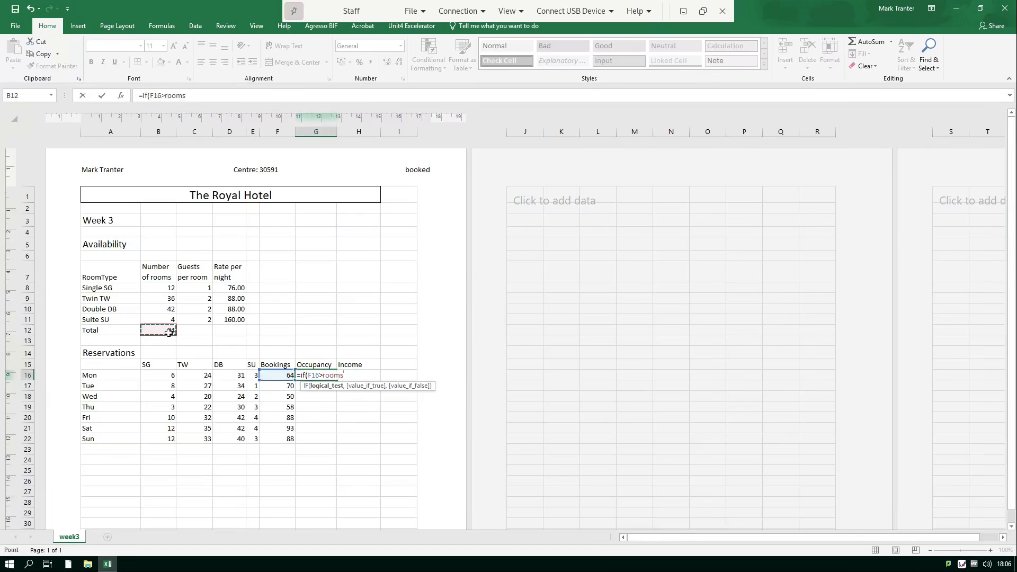
text(*70%,)
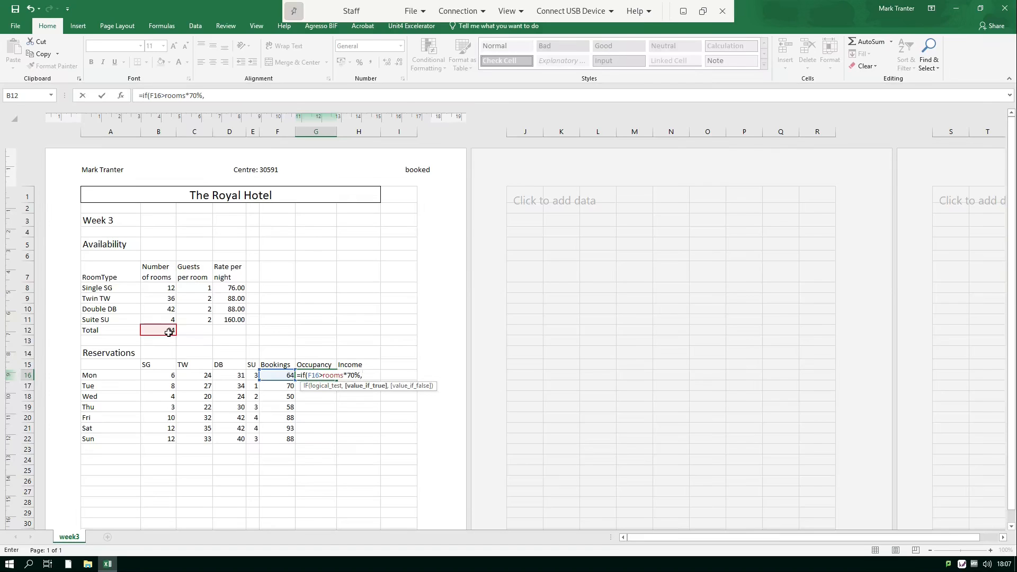
text("High",)
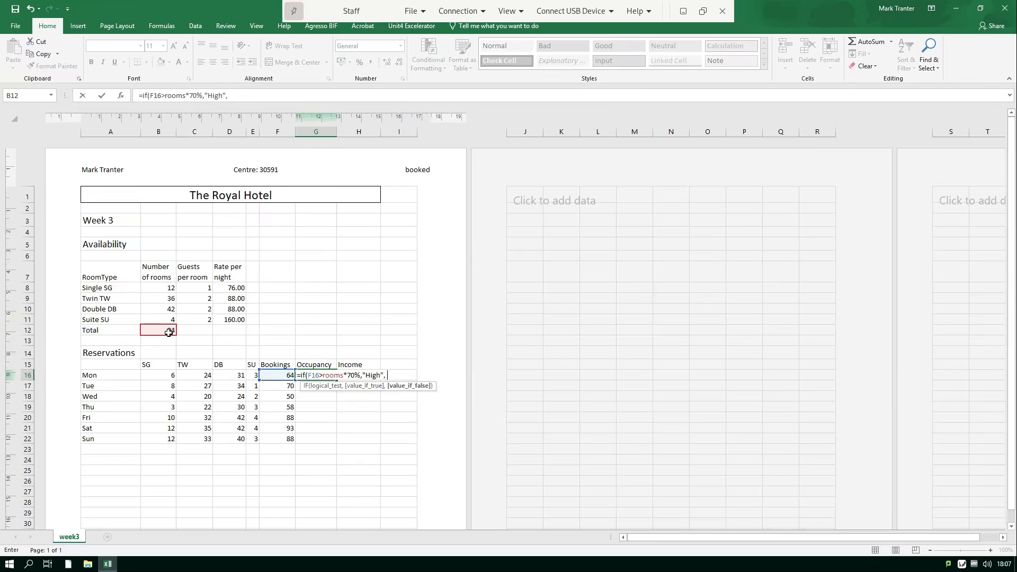
text( ""))
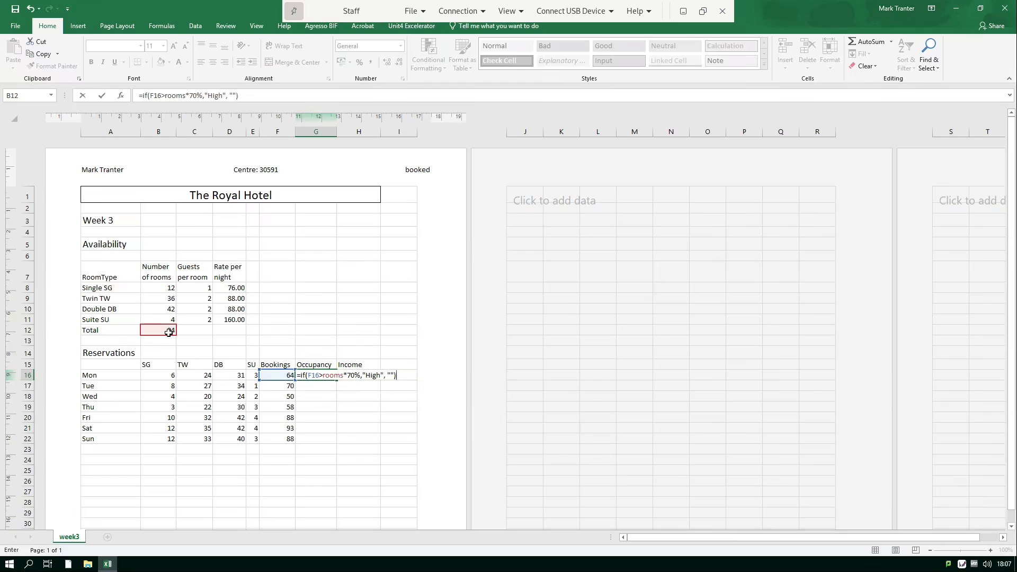
key(Return)
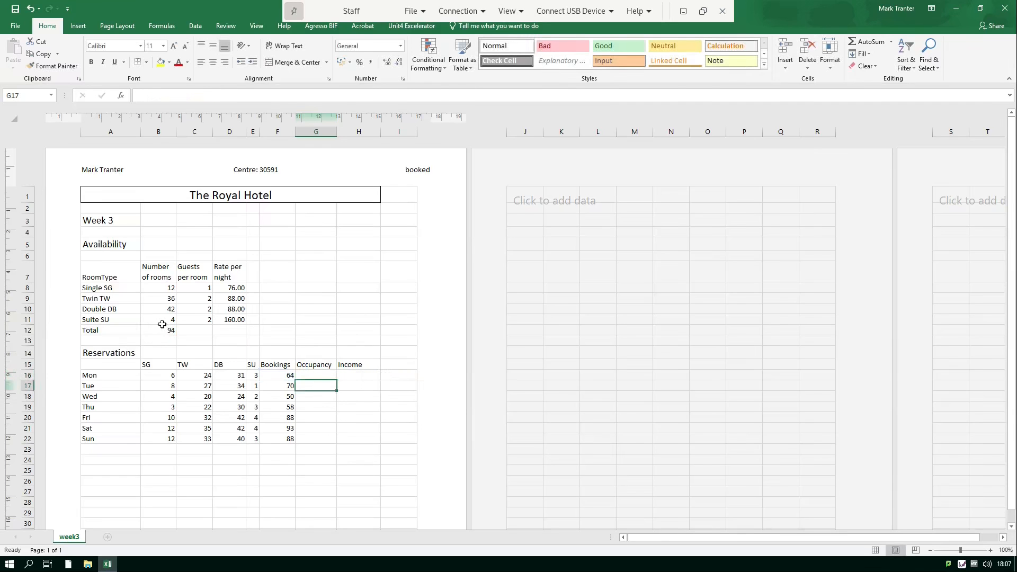
click(325, 377)
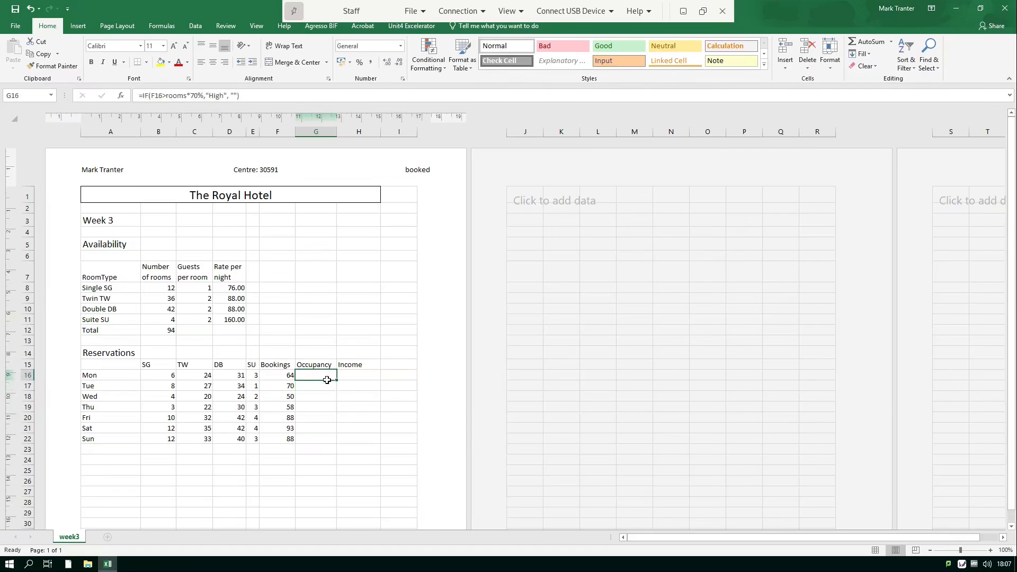
drag(335, 381, 325, 444)
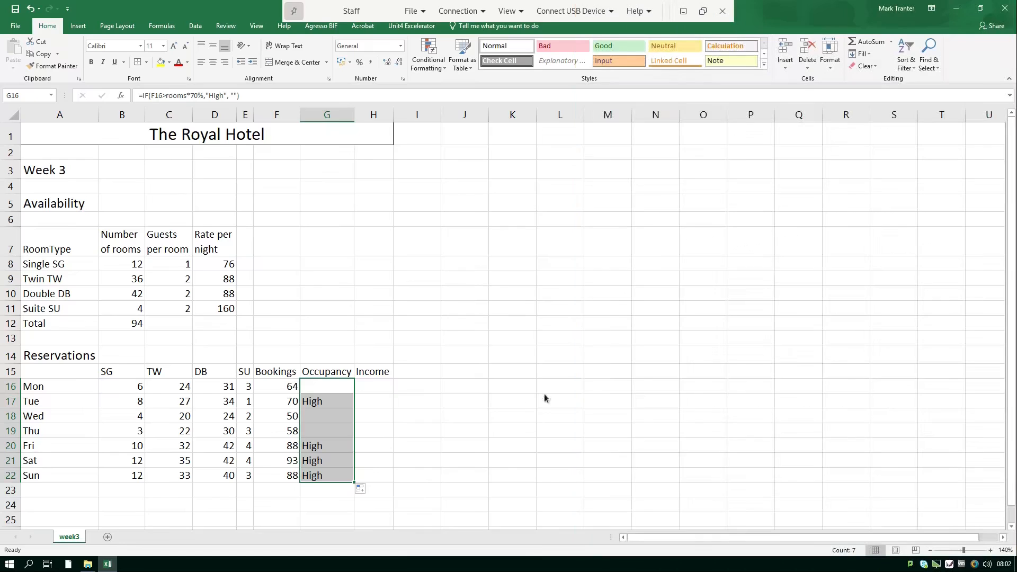
Enter =B16*$D$8+C16*$D$9+D16*$D$10+E16*$D$11 in H16, using absolute rate references.
click(369, 386)
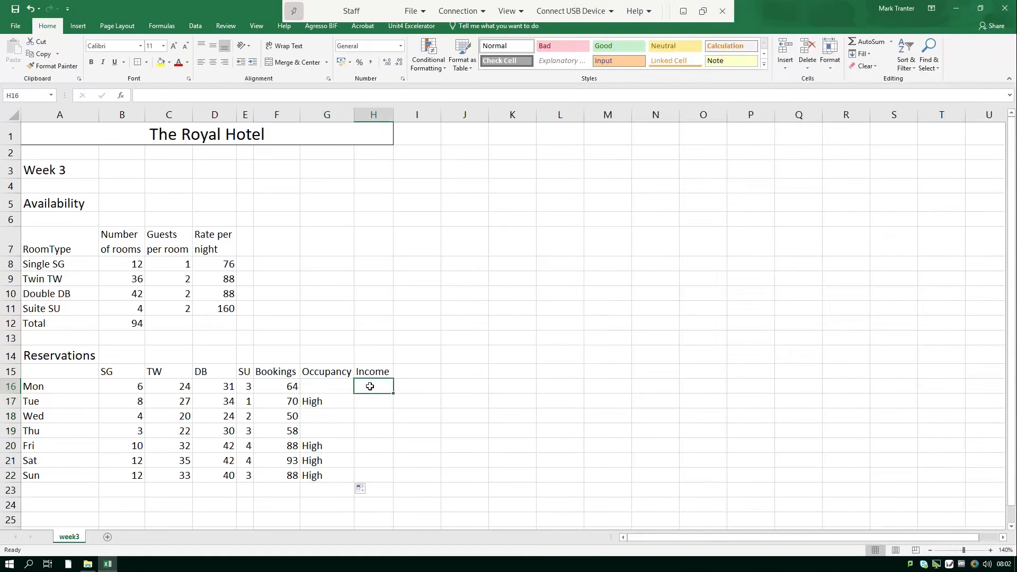
text(=)
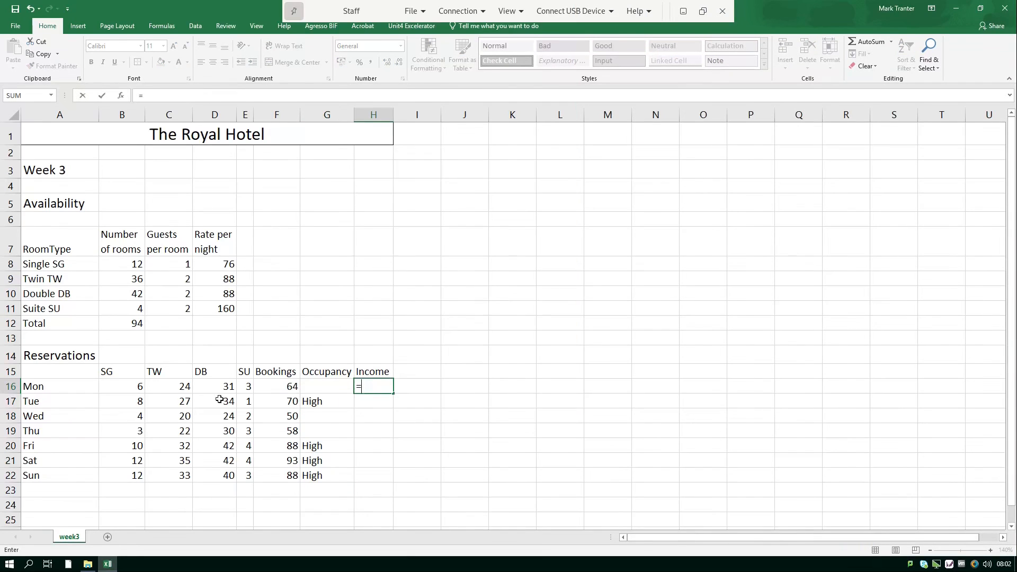
click(137, 387)
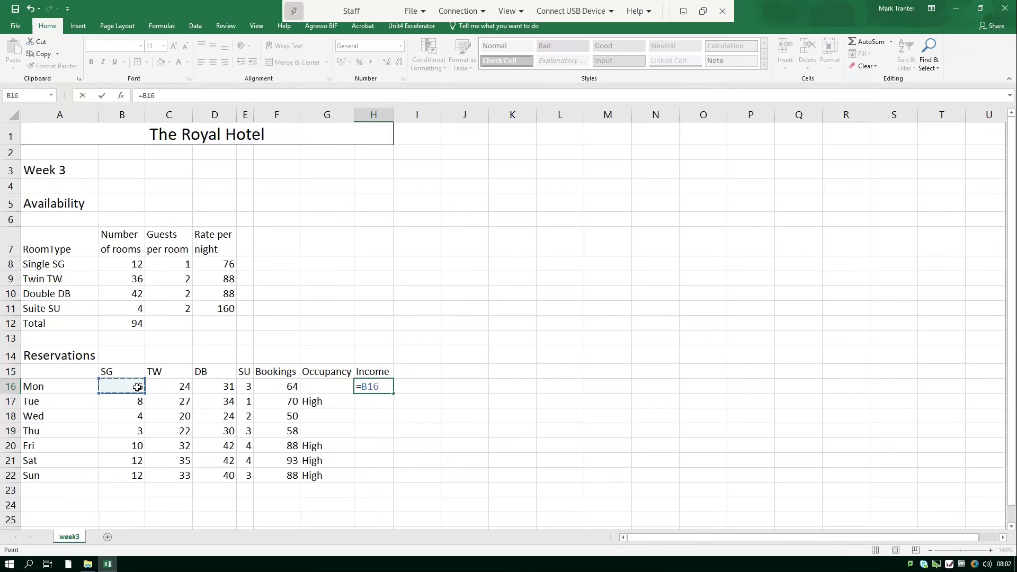
text(*)
click(215, 264)
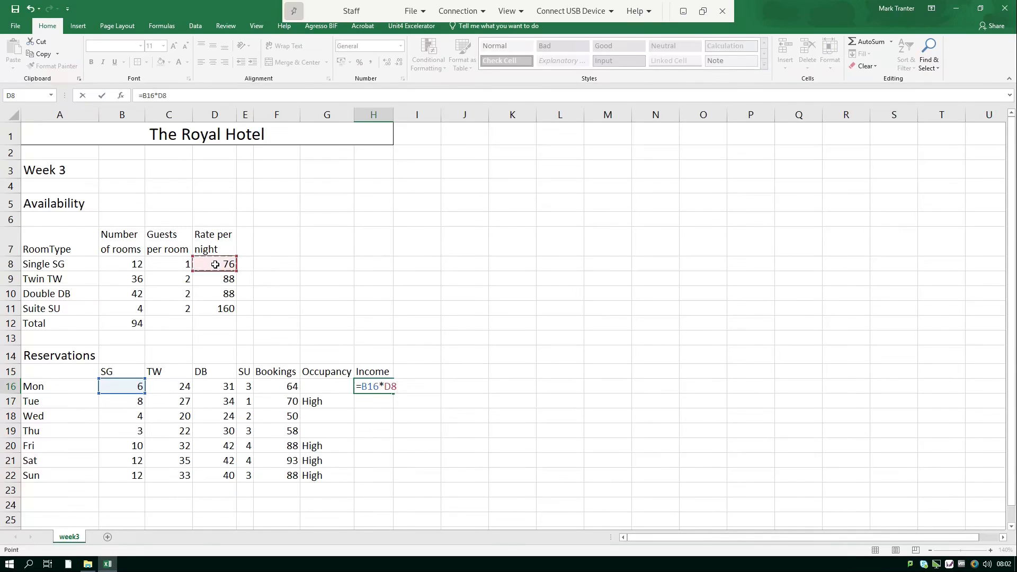
click(383, 387)
text($D$)
click(403, 391)
text(+)
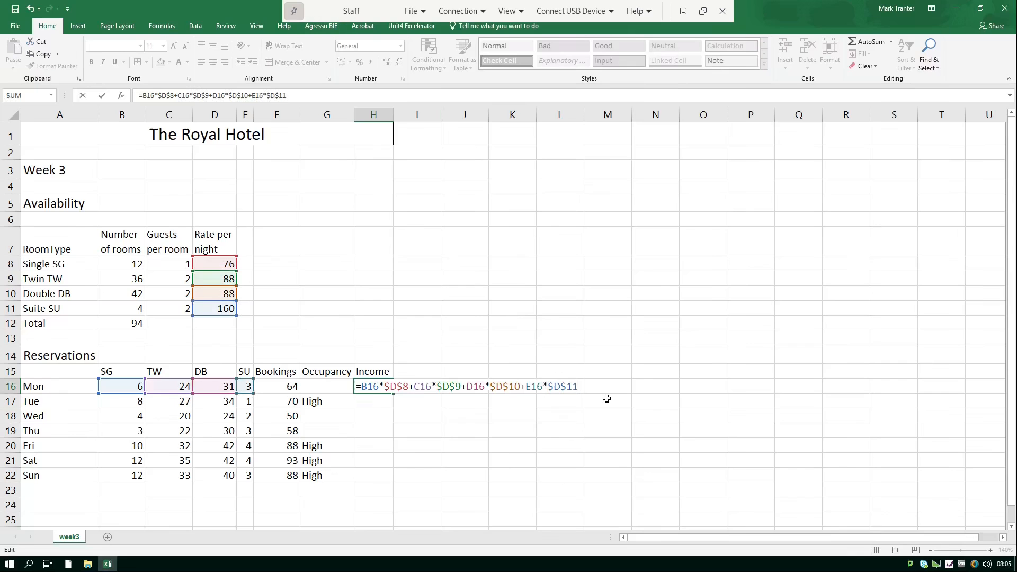
key(Return)
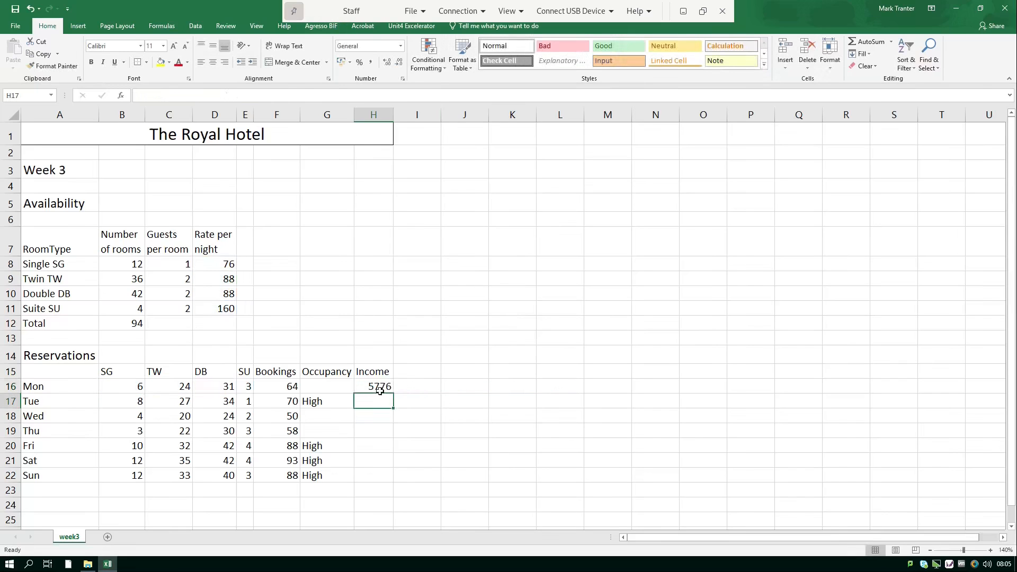
Fill the income formula from H16 down to H22 and format it as UK-pound Accounting.
click(388, 385)
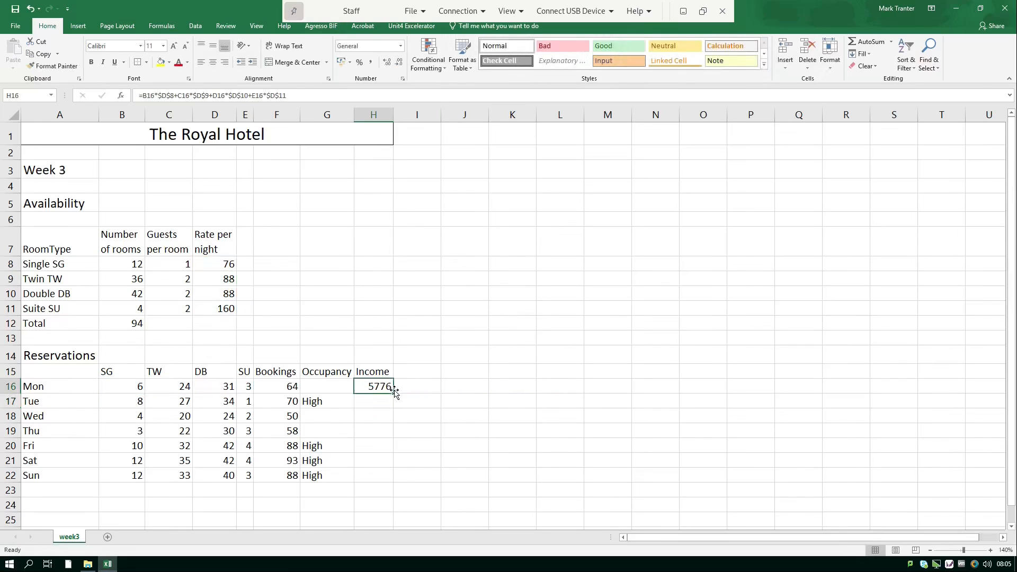
drag(394, 393, 396, 480)
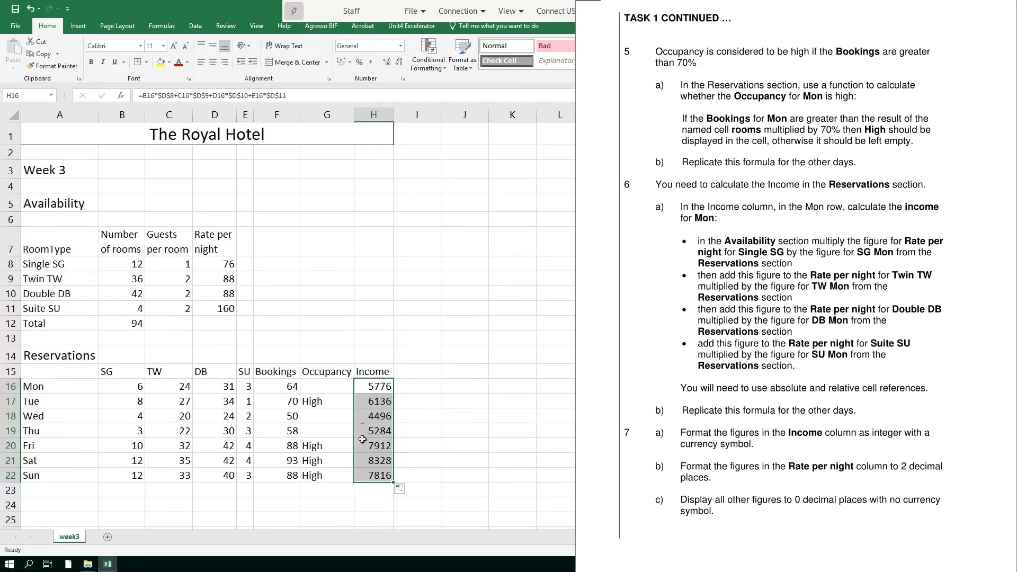
click(677, 429)
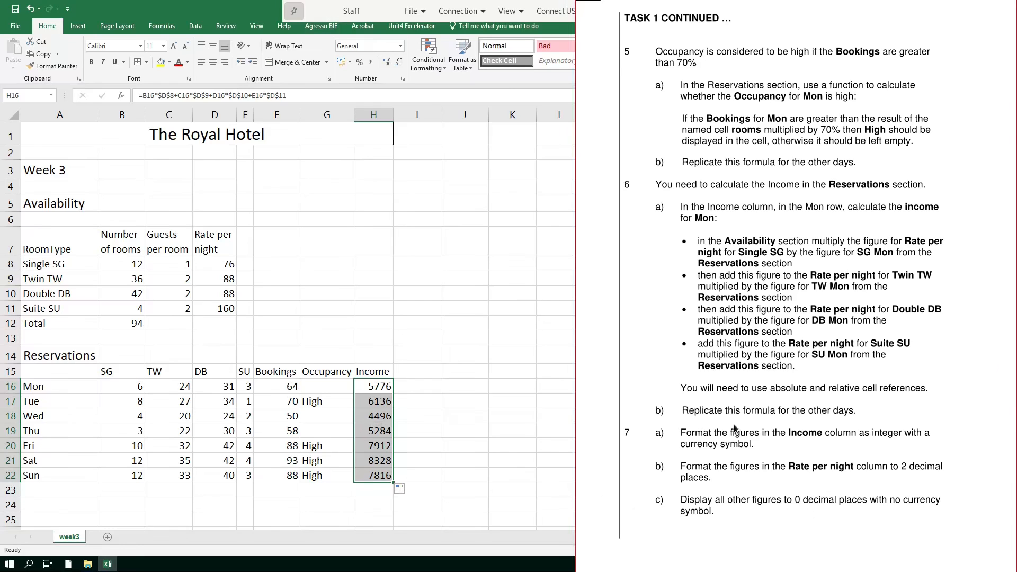
key(alt+Tab)
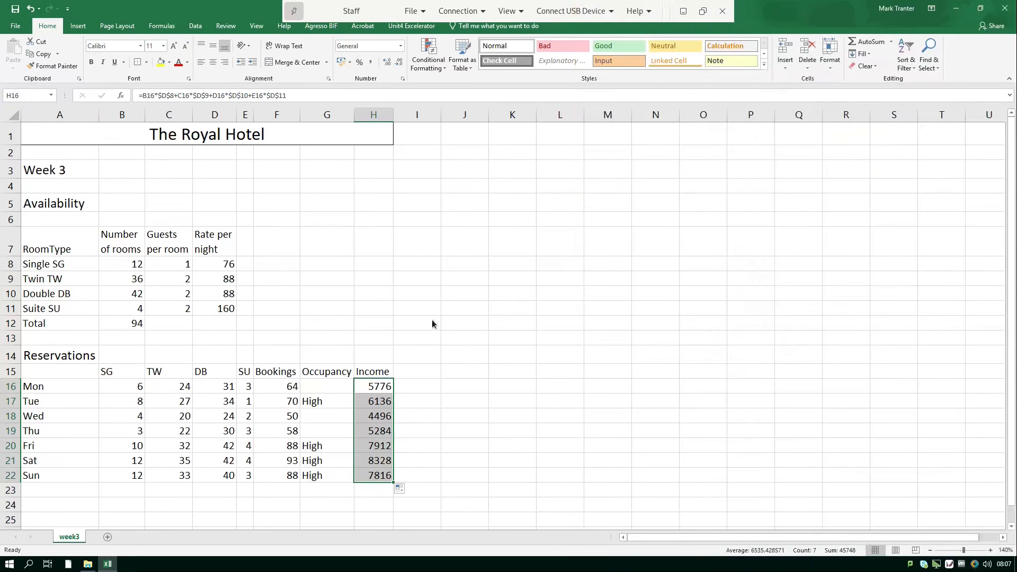
click(349, 62)
click(351, 75)
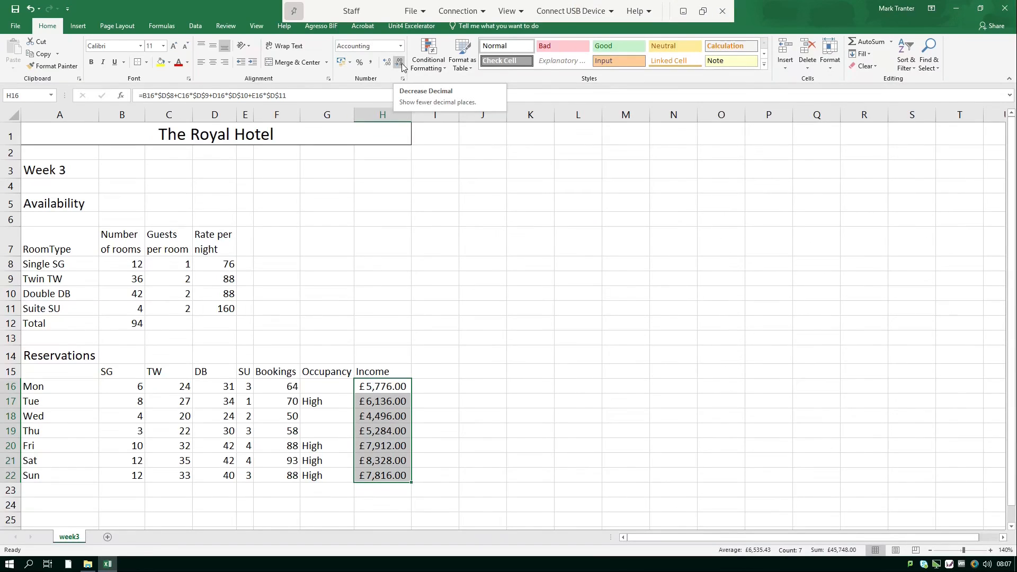
Remove decimals from Income H16:H22 and give the rates D8:D11 two decimal places.
click(400, 63)
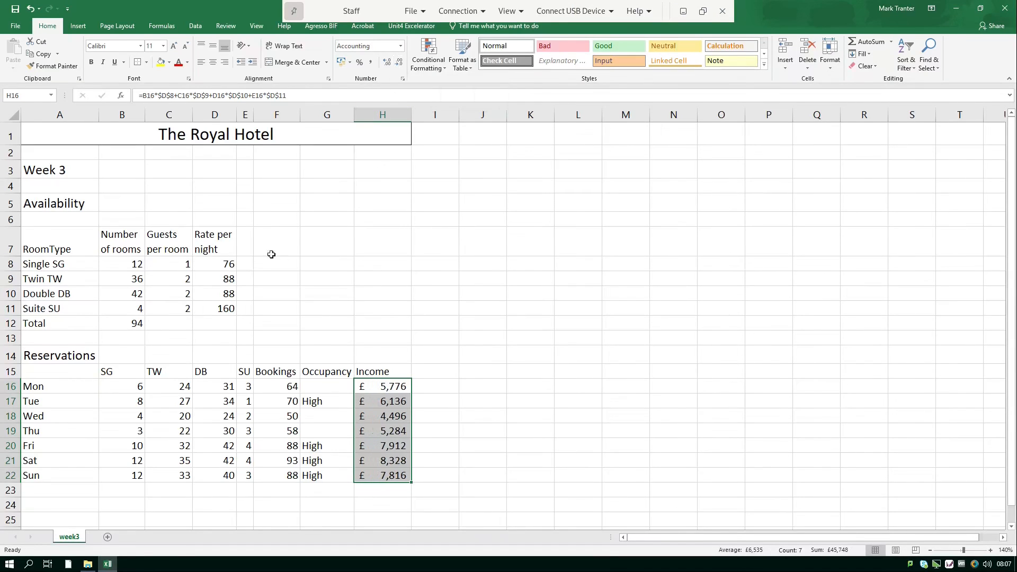
click(230, 266)
drag(231, 266, 229, 310)
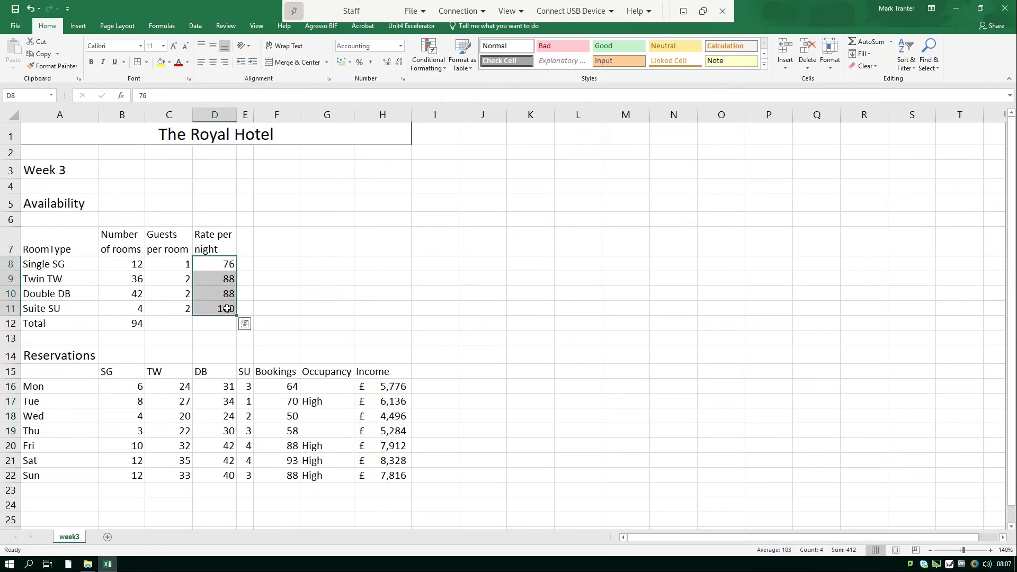
click(386, 63)
click(386, 63)
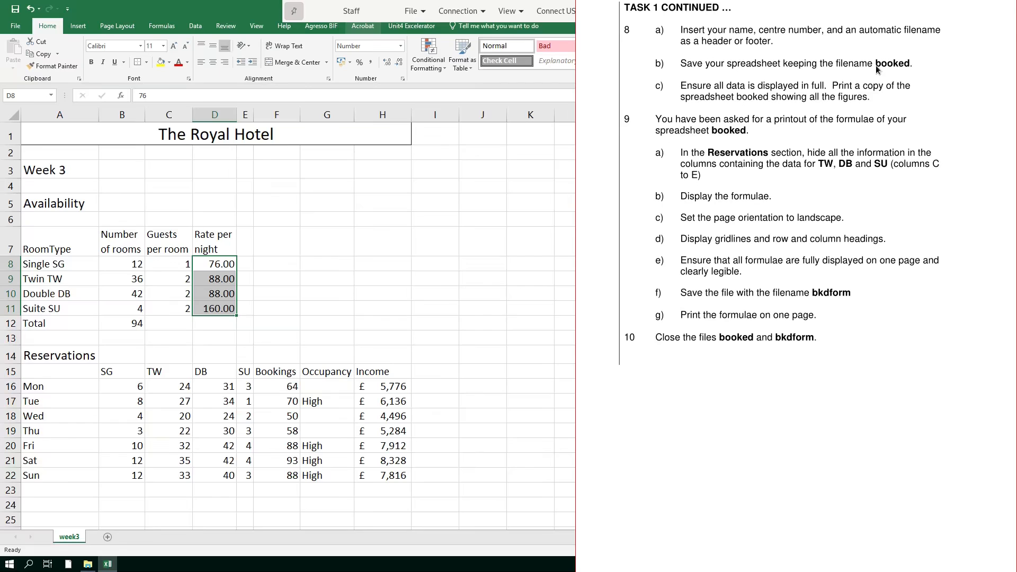
key(alt+Tab)
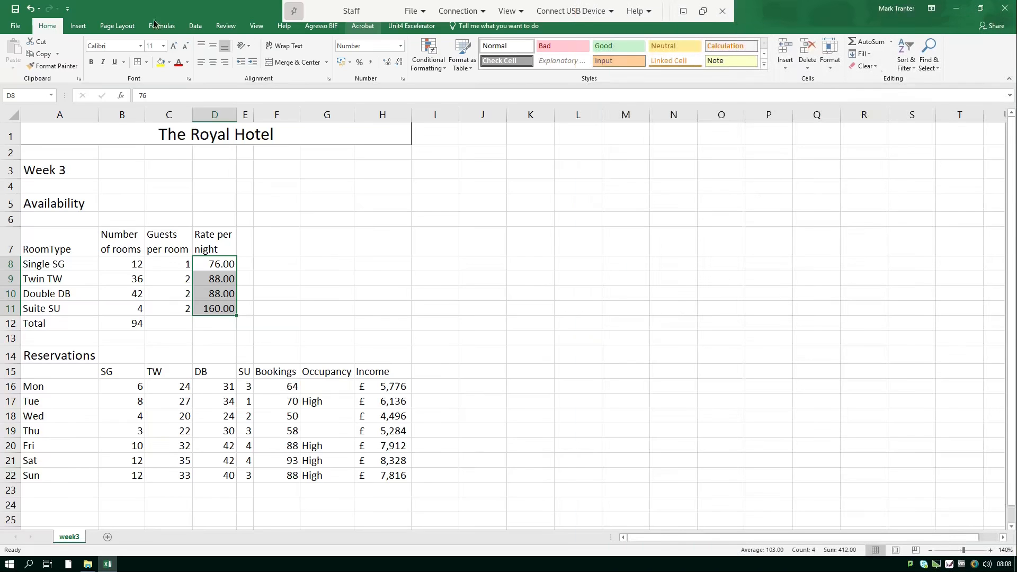
Fill the header left, centre and right with the candidate's name, 'Centre:' plus number, and &[File].
click(78, 26)
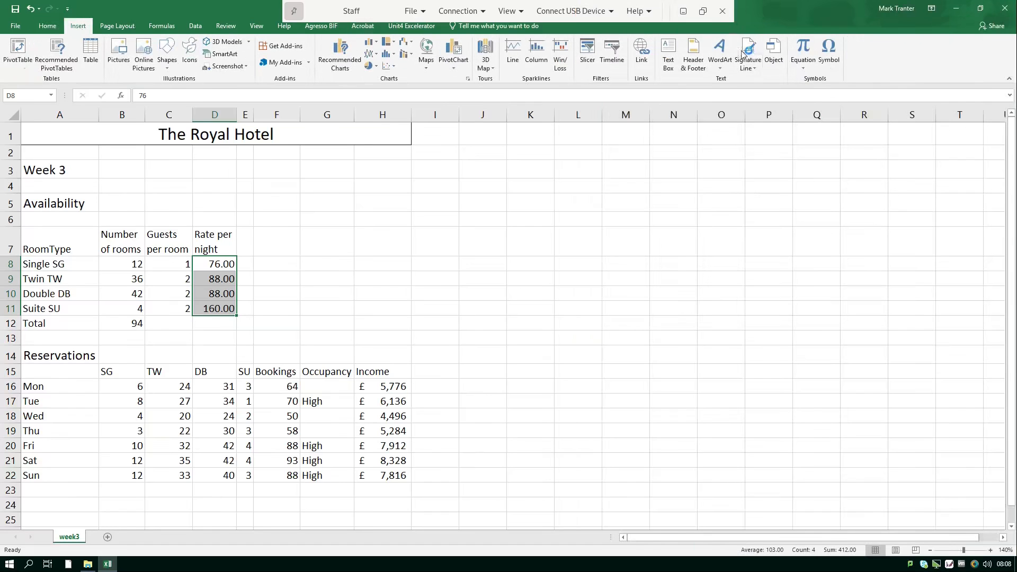
click(694, 59)
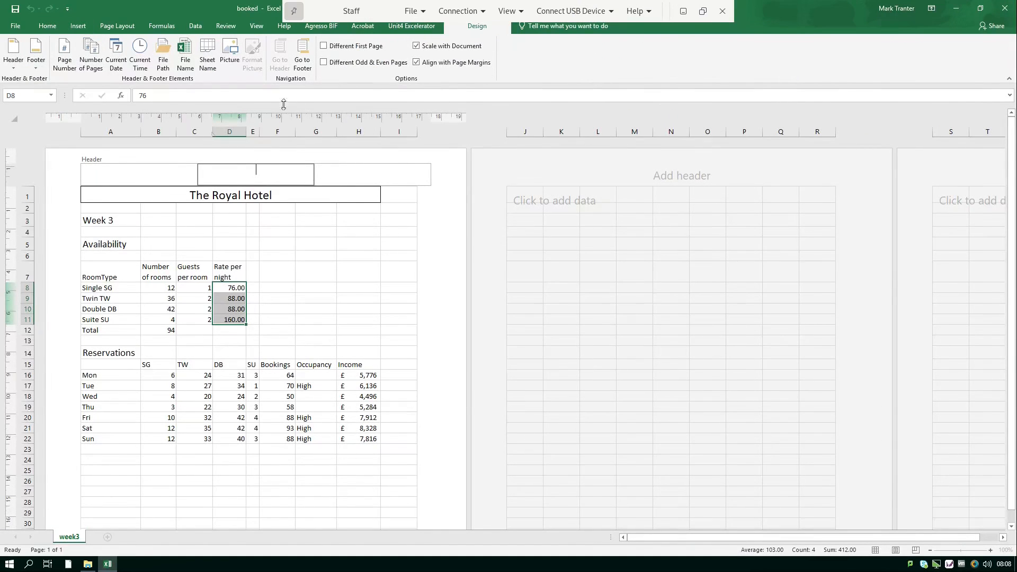
click(126, 173)
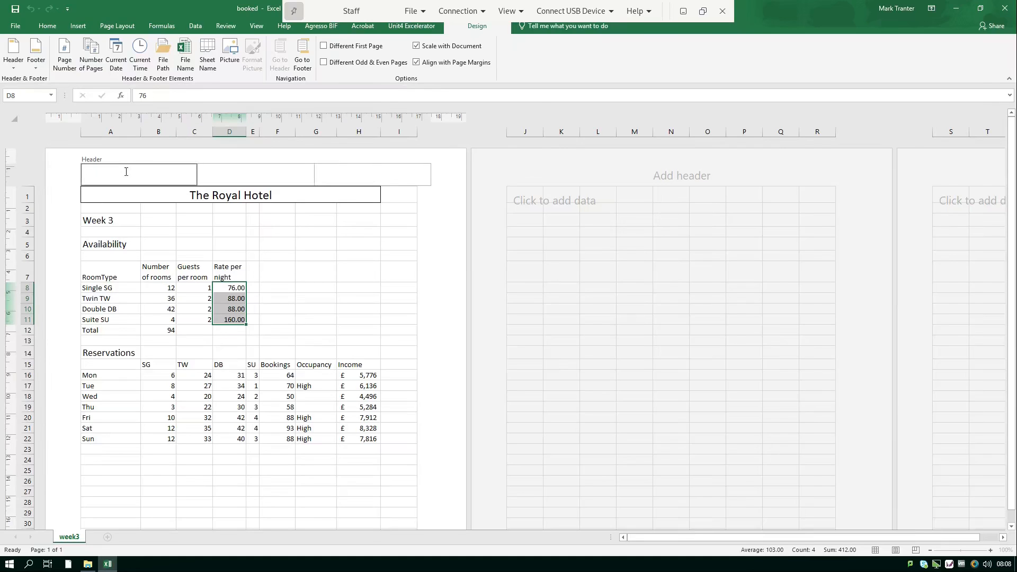
key(Tab)
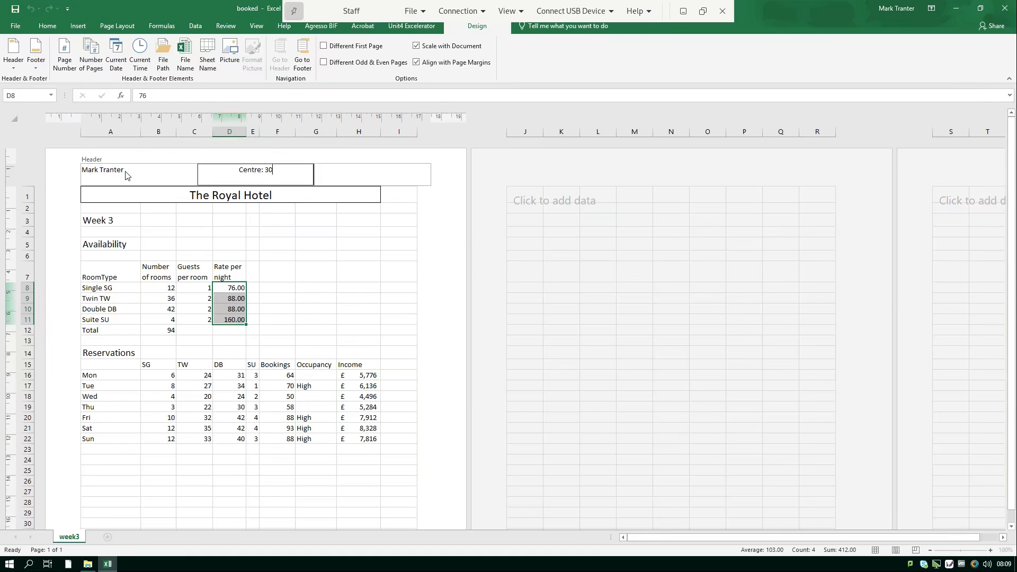
key(Tab)
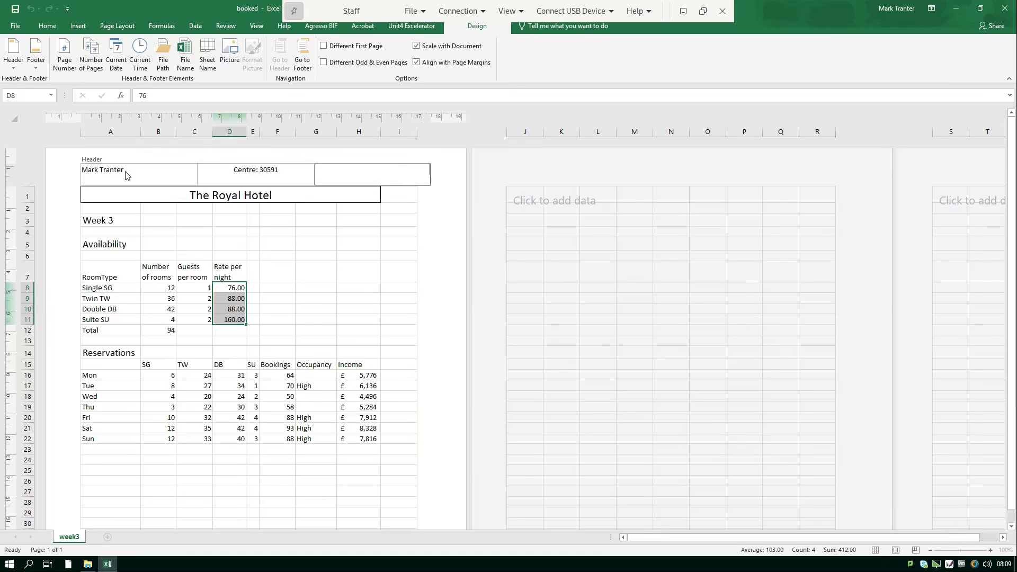
click(189, 61)
key(Return)
click(412, 234)
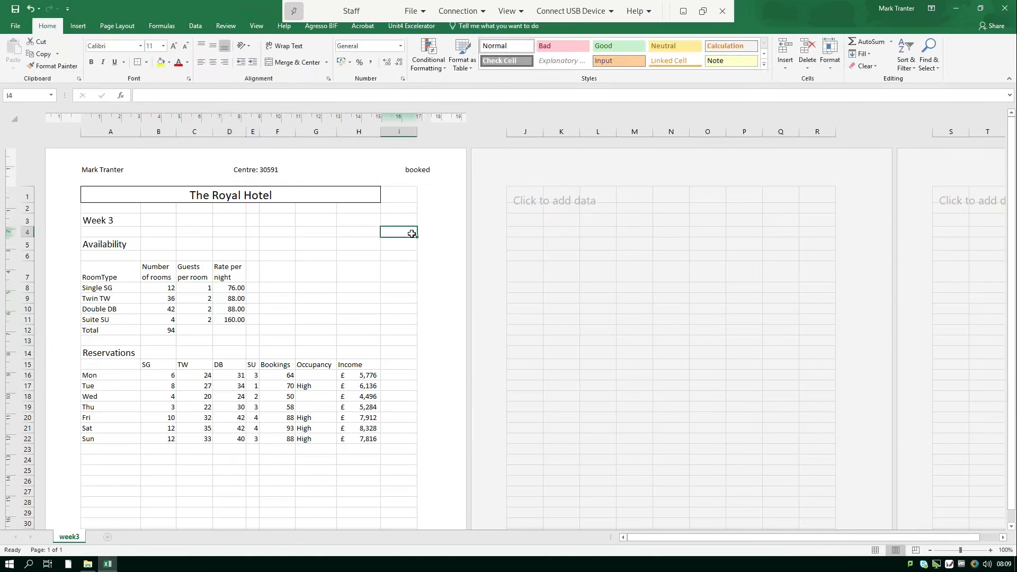
Save the booked workbook and go to Print to print the sheet.
click(16, 10)
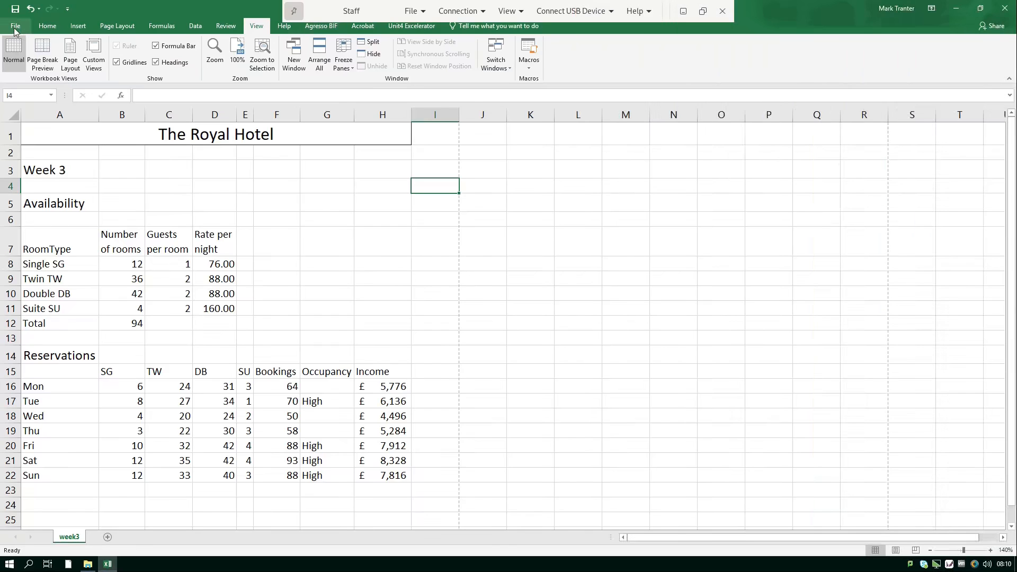
click(14, 26)
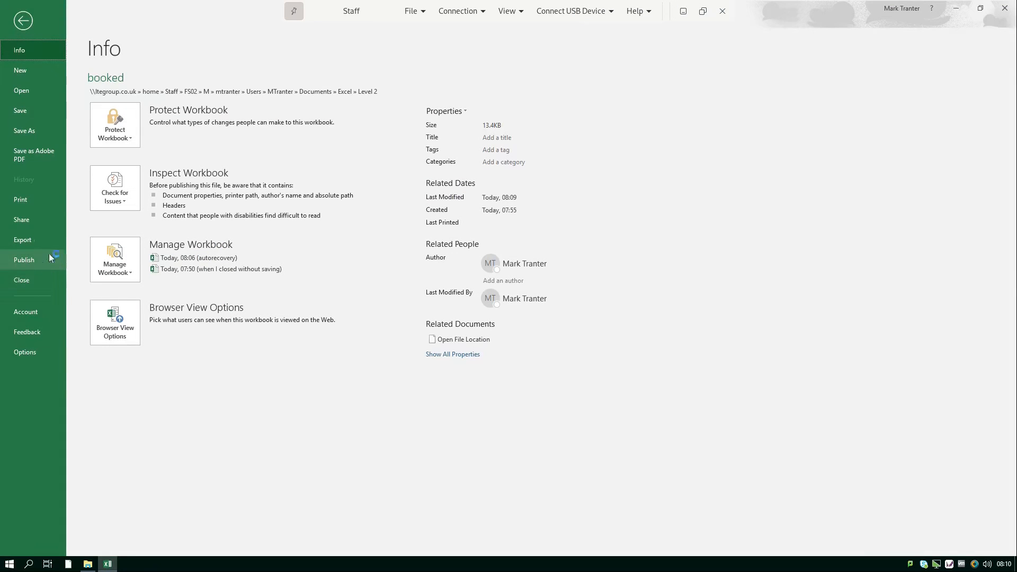
click(39, 204)
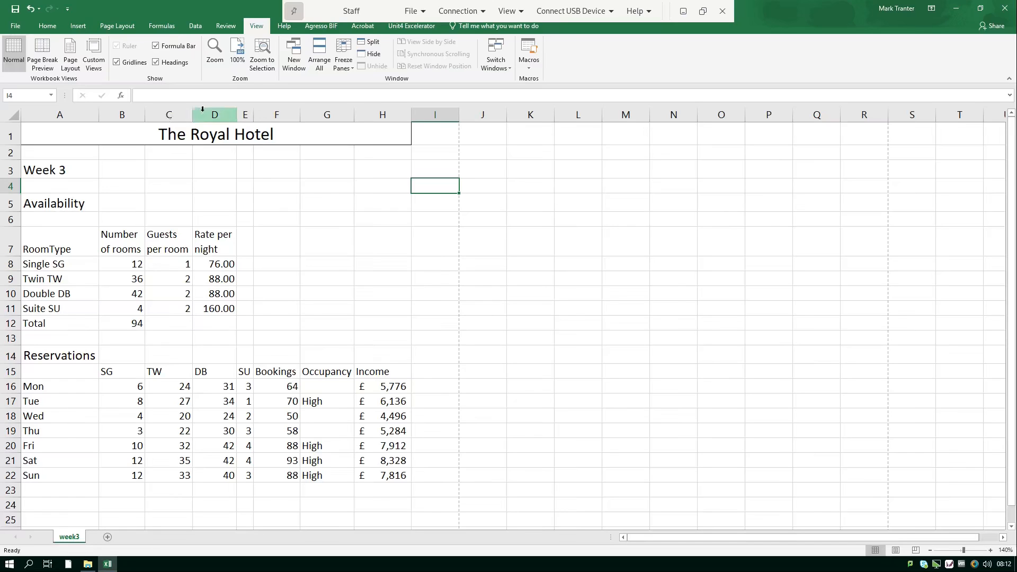
Hide the TW, DB and SU columns C, D and E.
drag(165, 113, 250, 110)
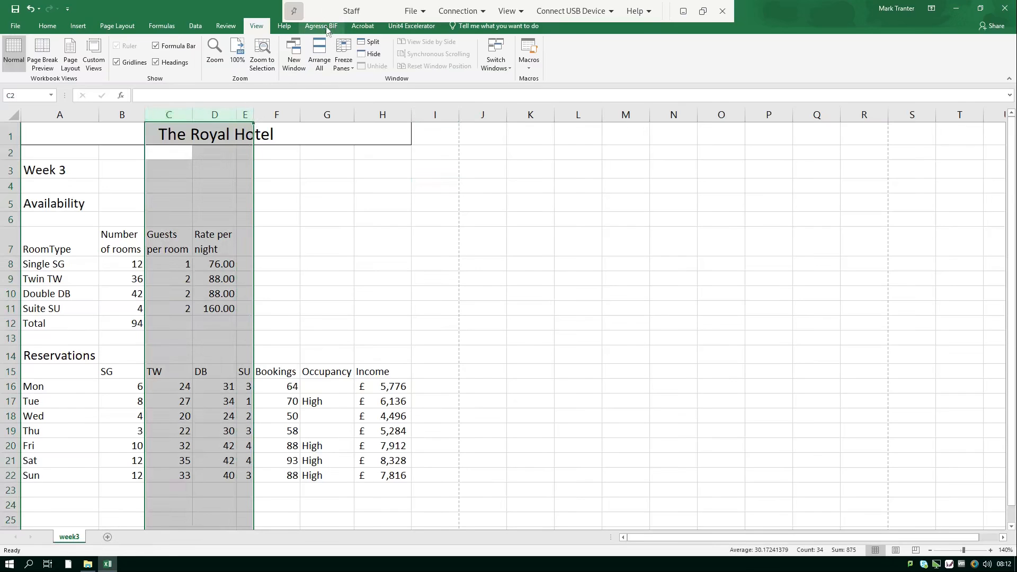
right_click(182, 109)
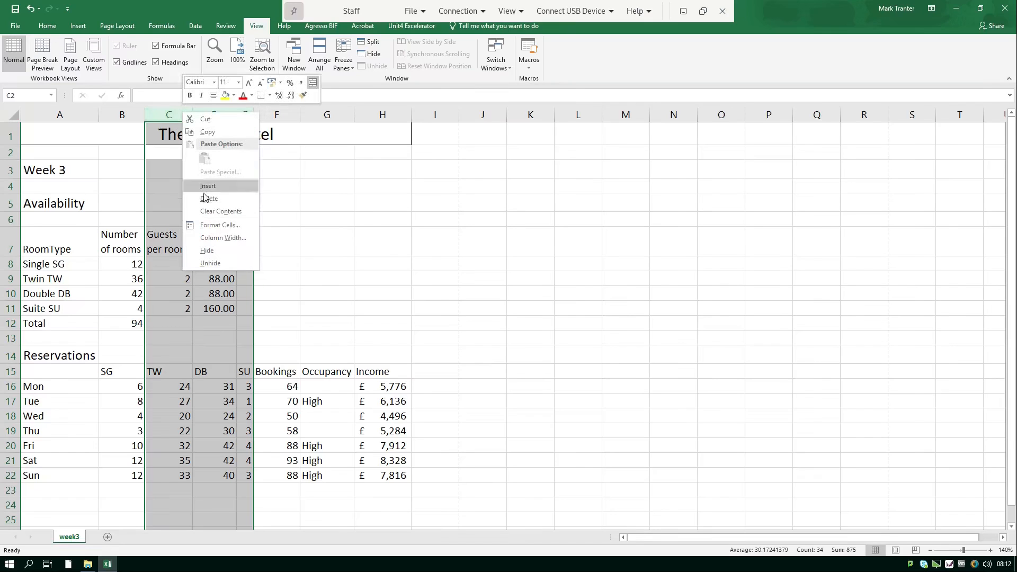
click(214, 252)
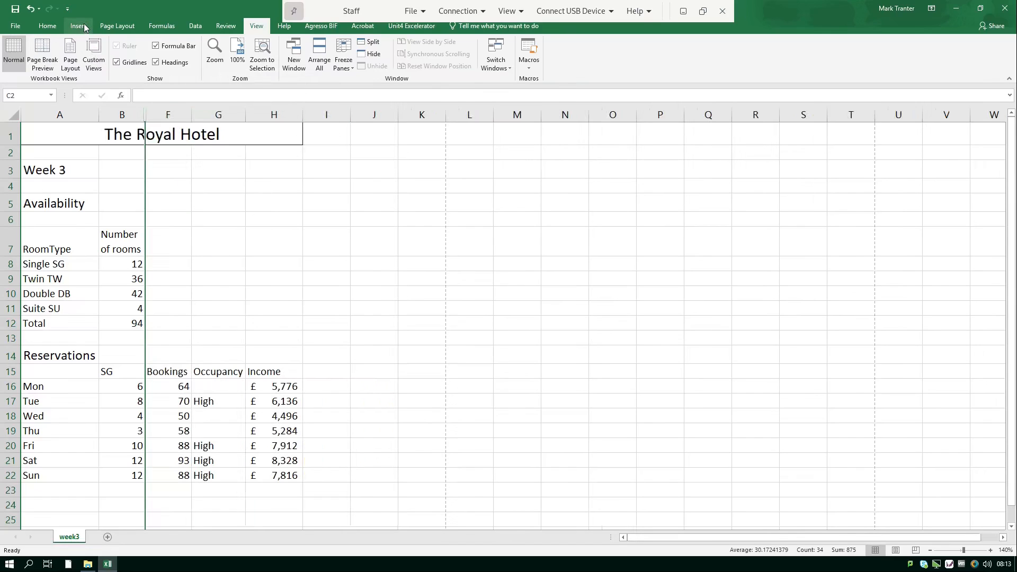
click(160, 28)
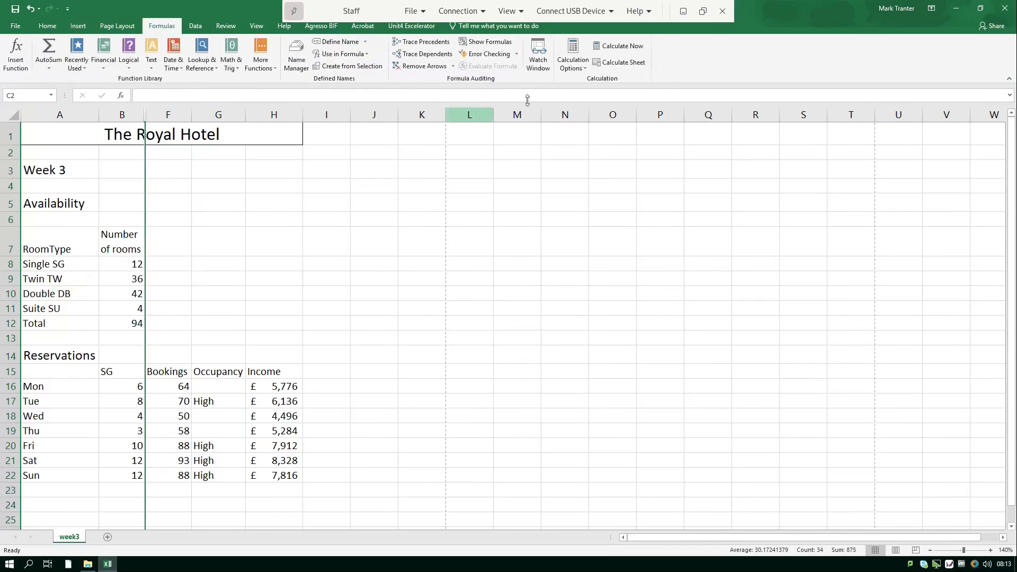
Turn on Show Formulas, autofit A, narrow B and F, and widen G and H to fit formulas.
click(501, 43)
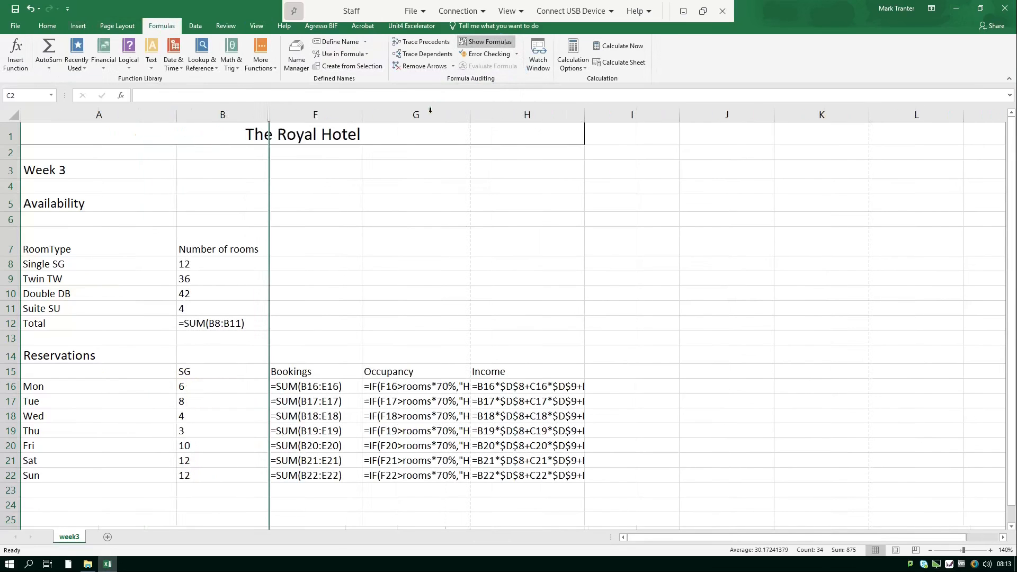
double_click(175, 110)
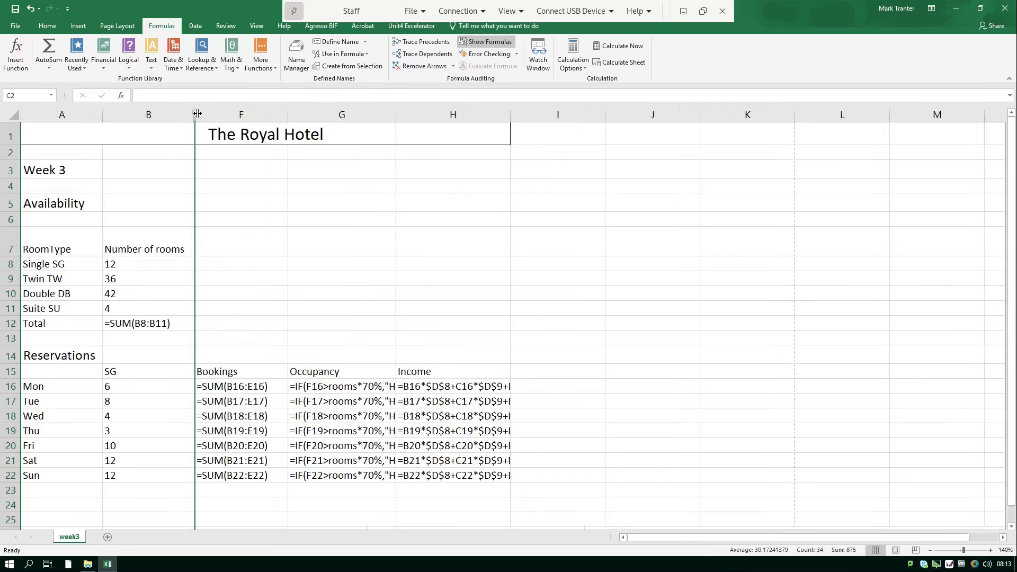
mouse_move(191, 113)
mouse_down()
mouse_move(143, 112)
mouse_move(175, 112)
mouse_up()
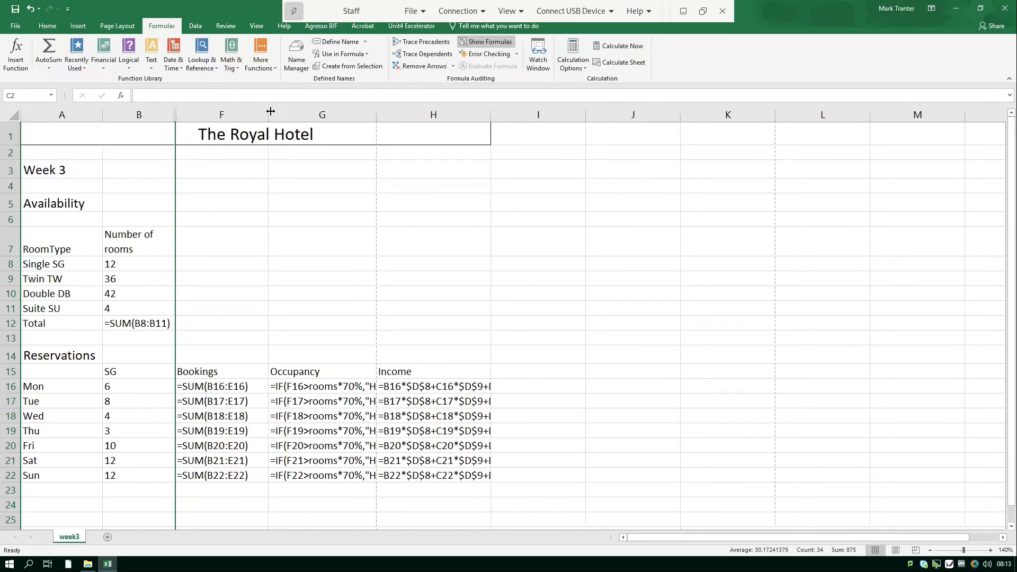
drag(268, 112, 252, 113)
click(294, 112)
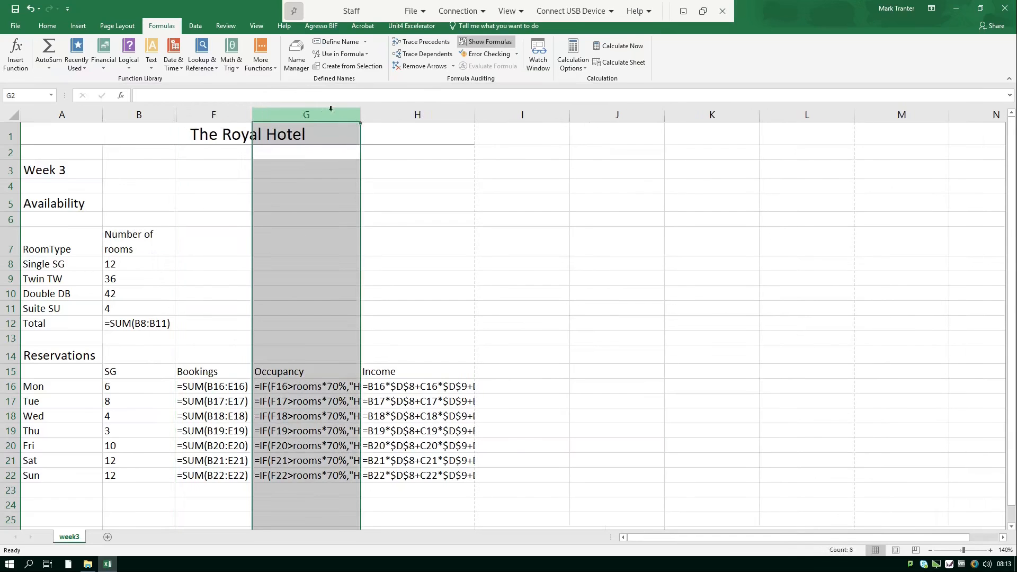
drag(359, 111, 402, 113)
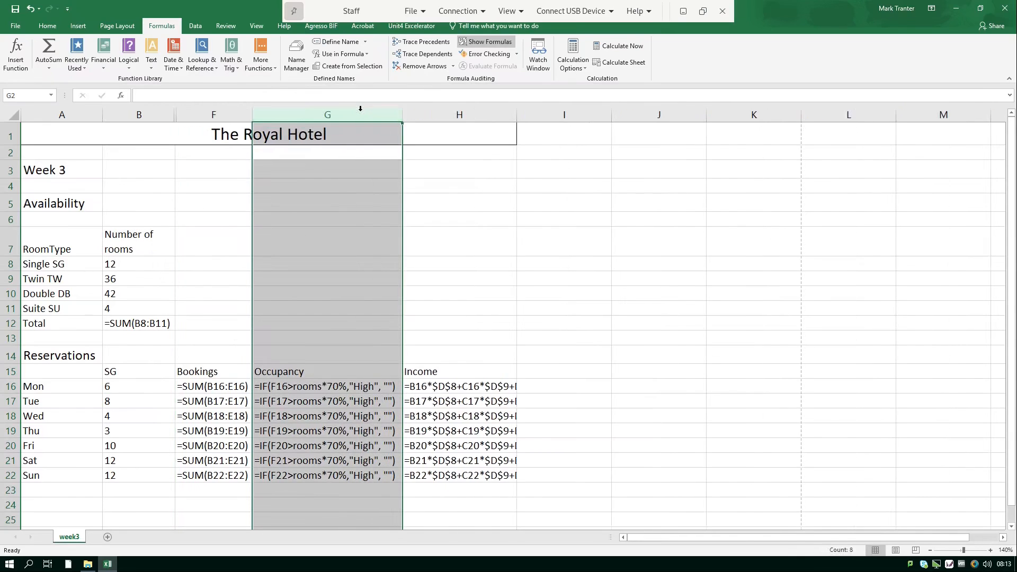
double_click(515, 112)
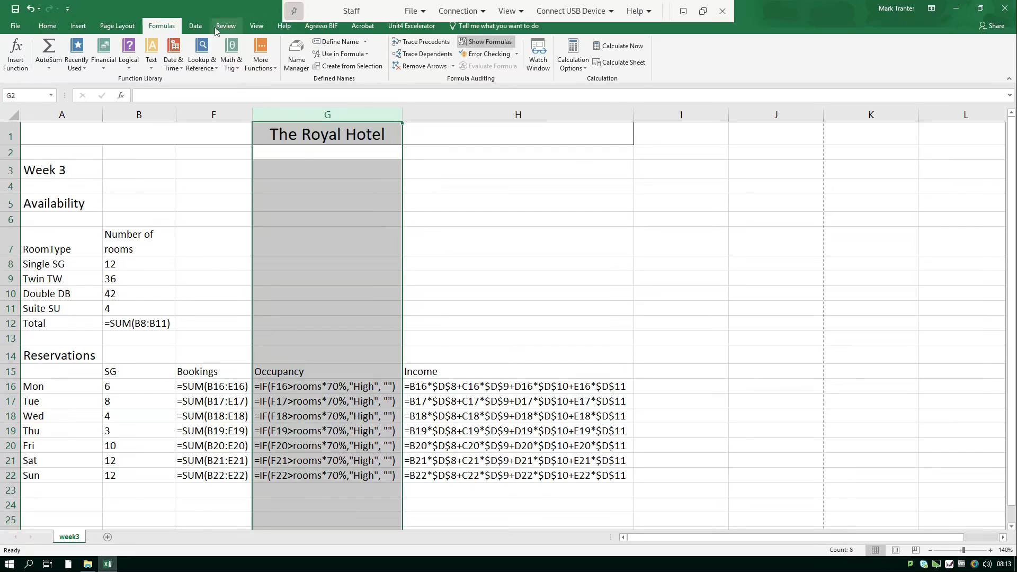
Set Landscape orientation and tick Gridlines and Row and column headings for printing in Page Setup.
click(113, 26)
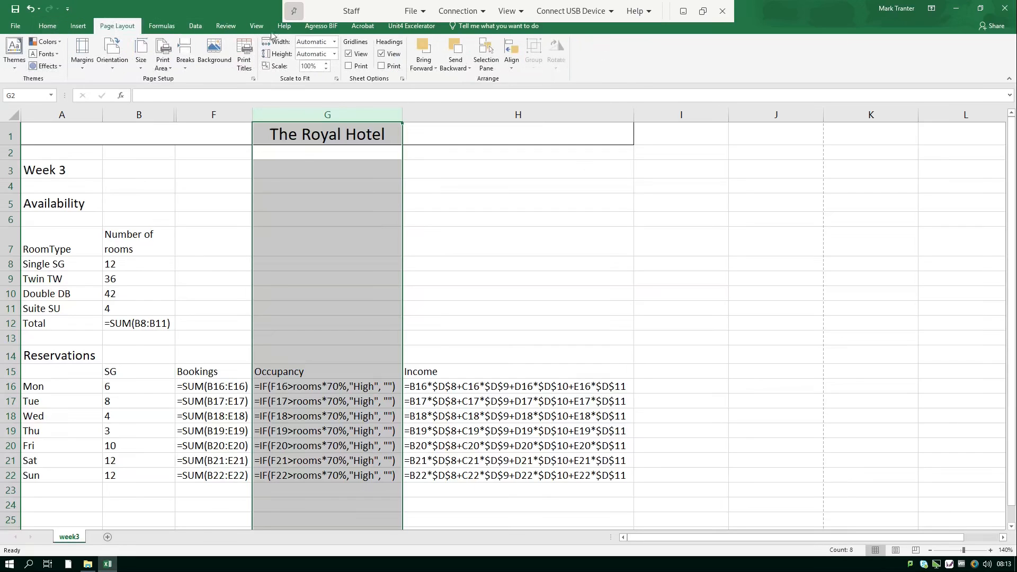
click(111, 57)
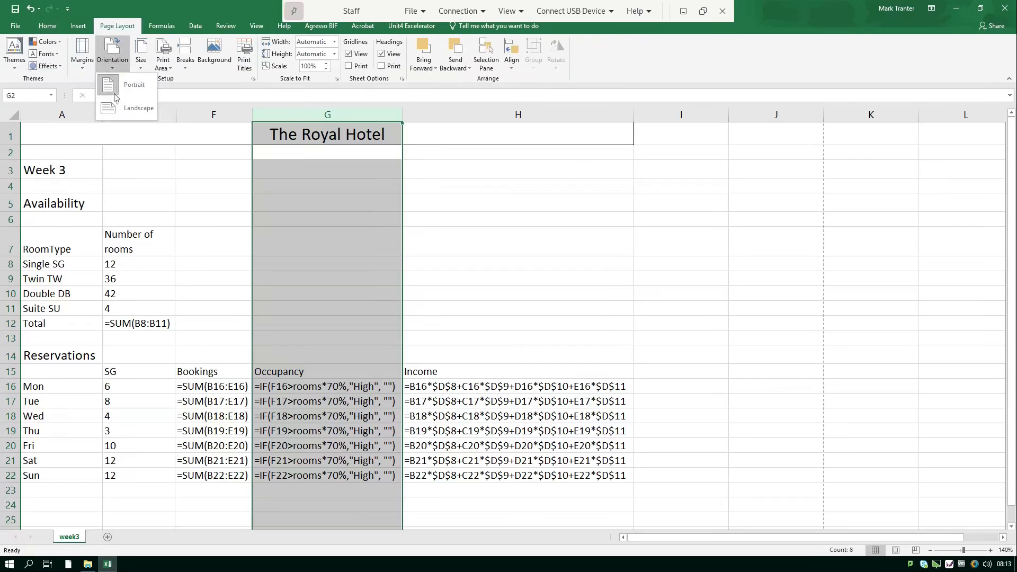
click(127, 111)
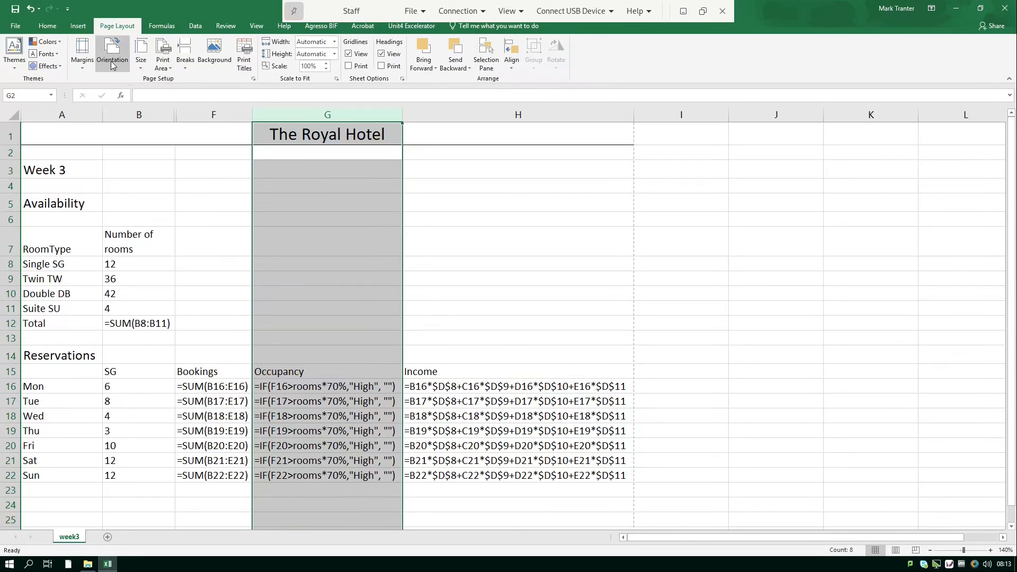
click(245, 59)
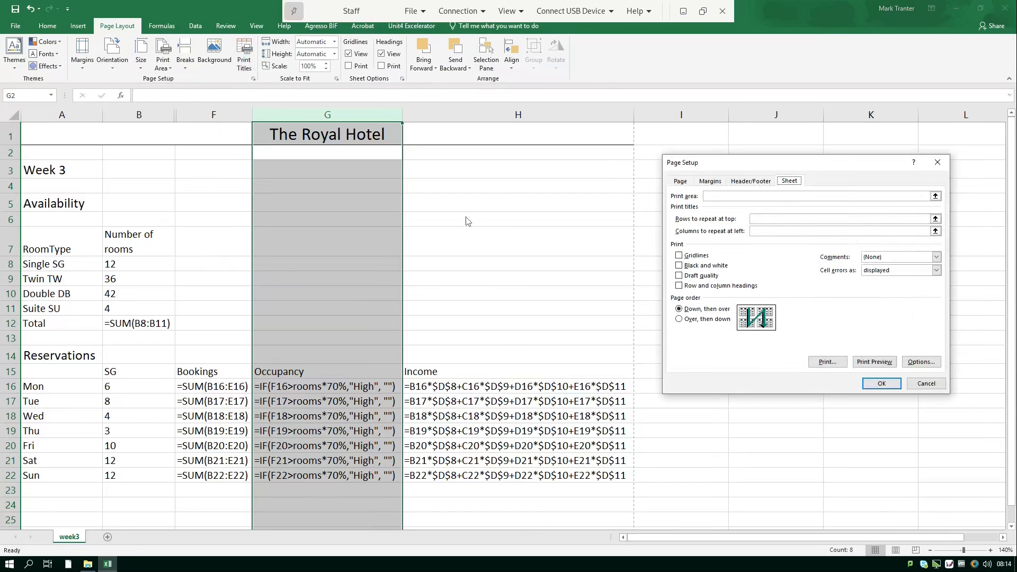
click(680, 256)
click(680, 287)
click(881, 387)
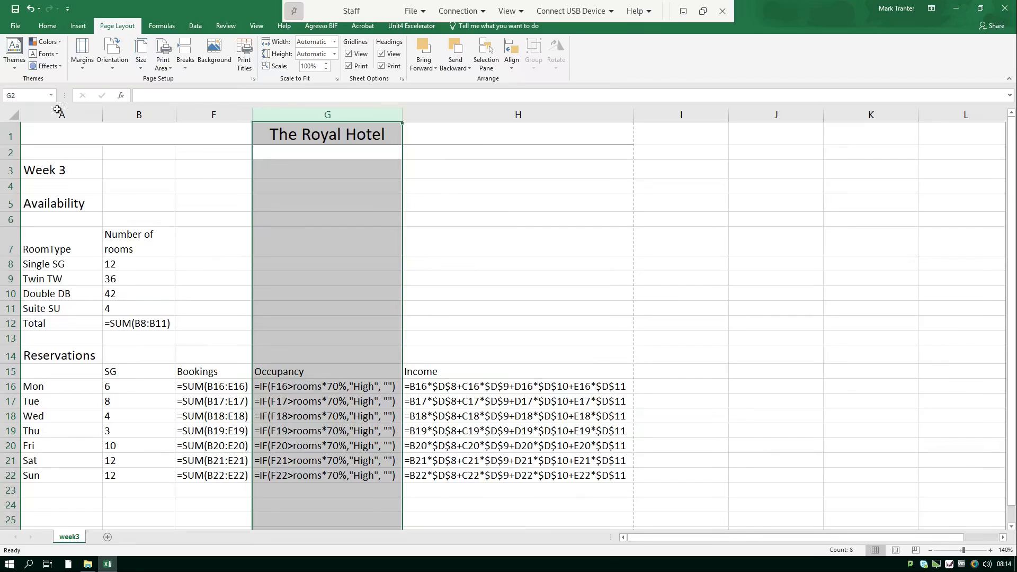
Print the formula view of the sheet from File > Print.
click(11, 28)
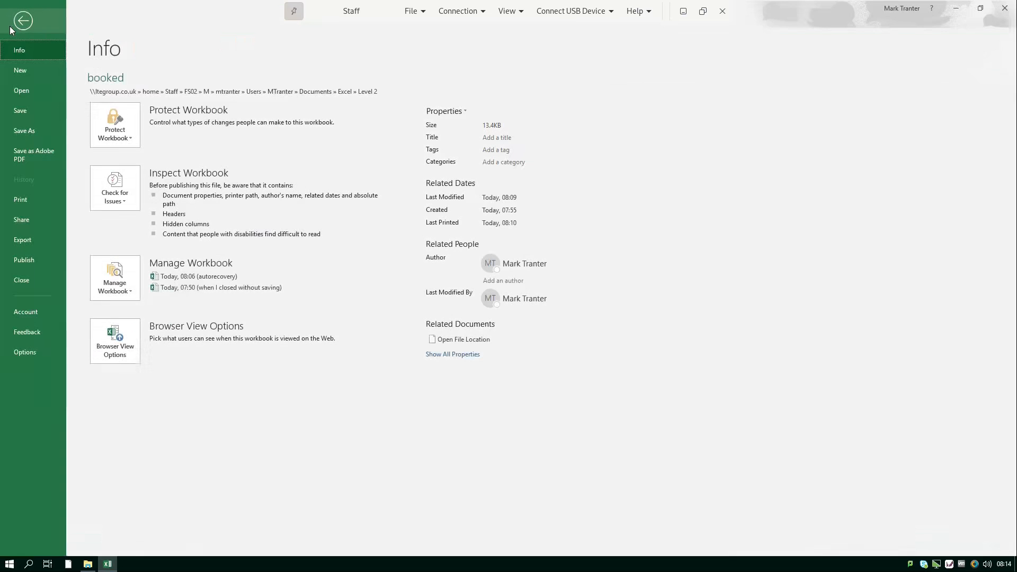
click(36, 200)
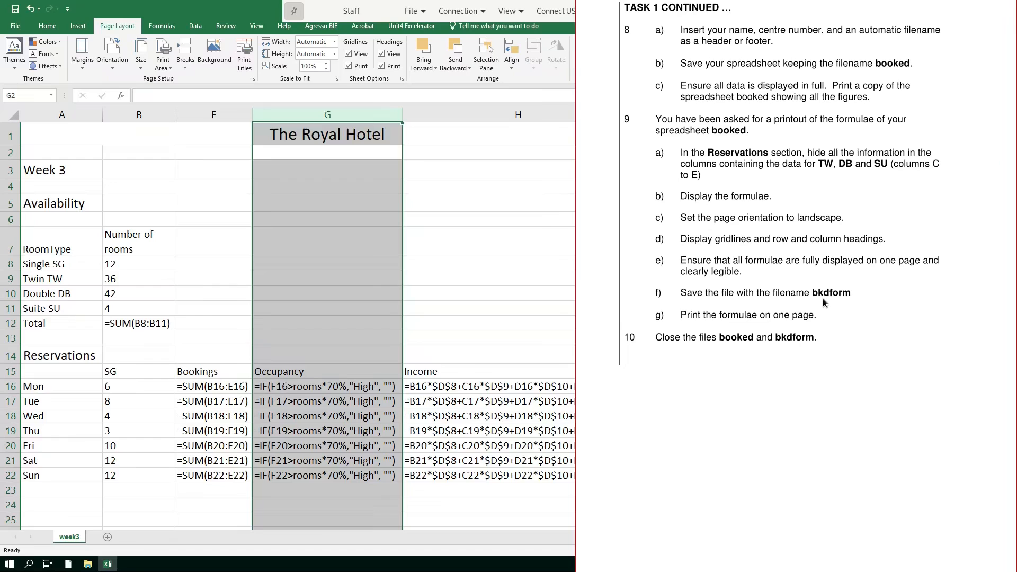
Save the formula version as 'bkdform' in the Level 2 folder.
click(15, 26)
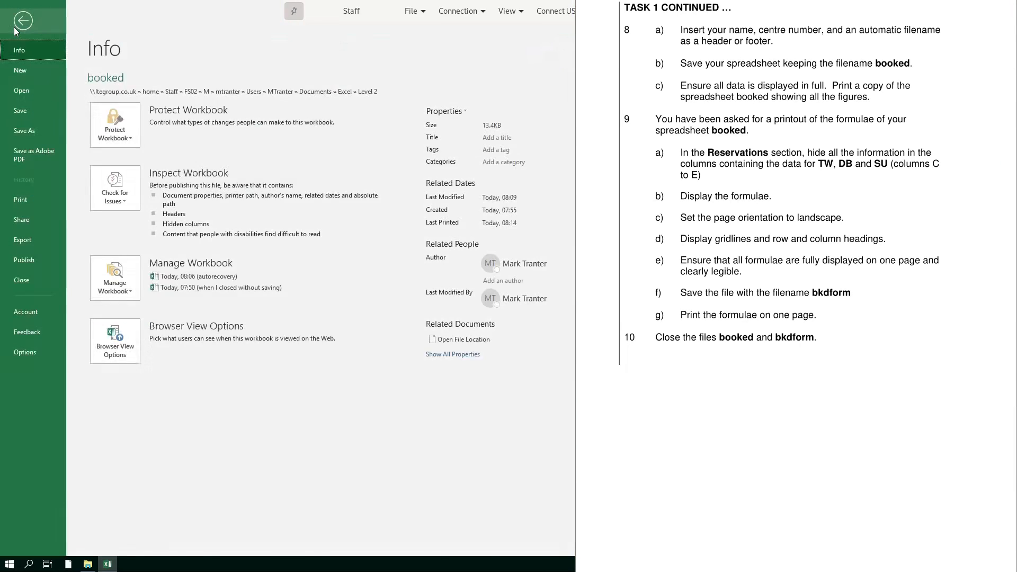
click(40, 133)
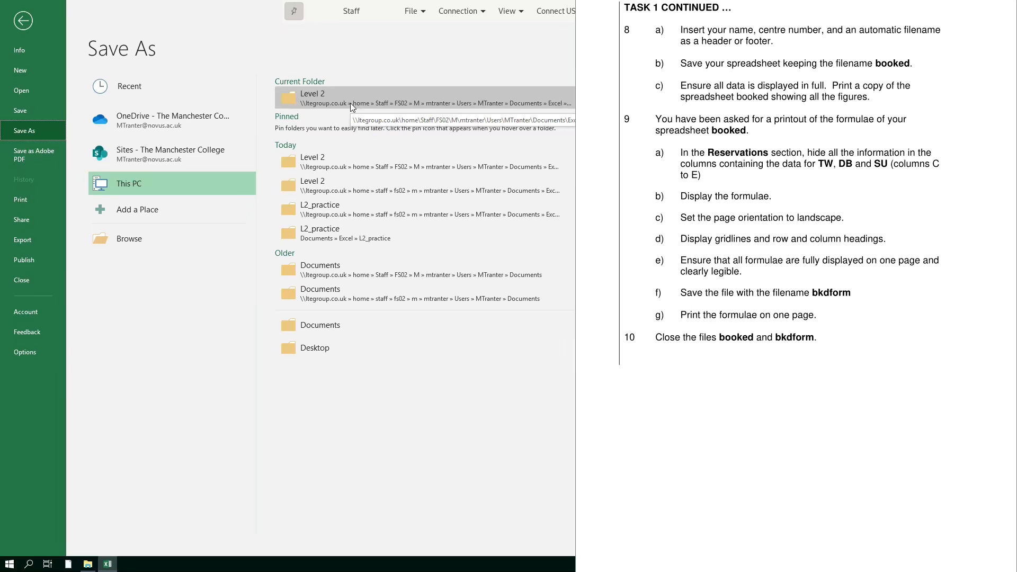
click(350, 103)
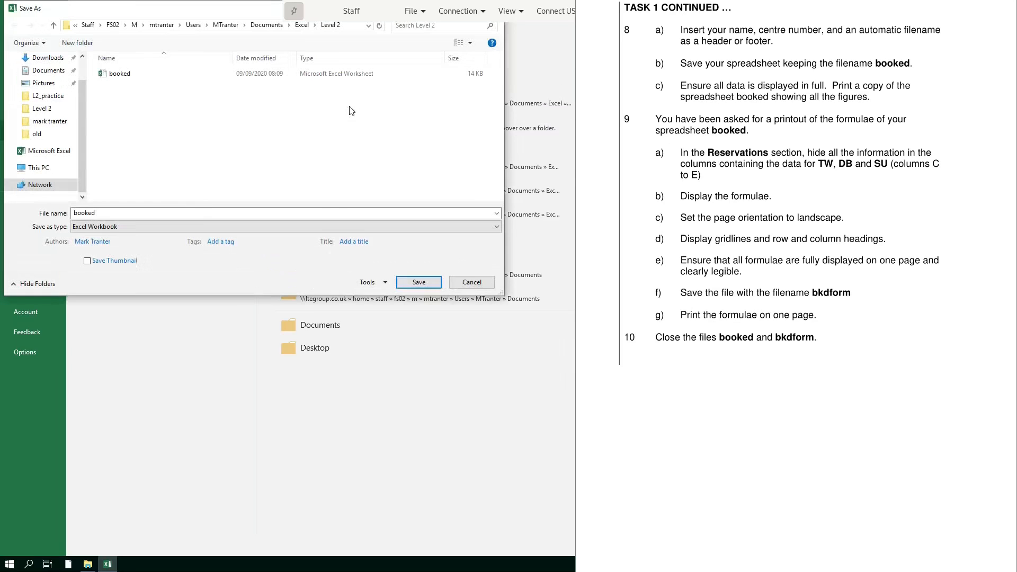
double_click(146, 210)
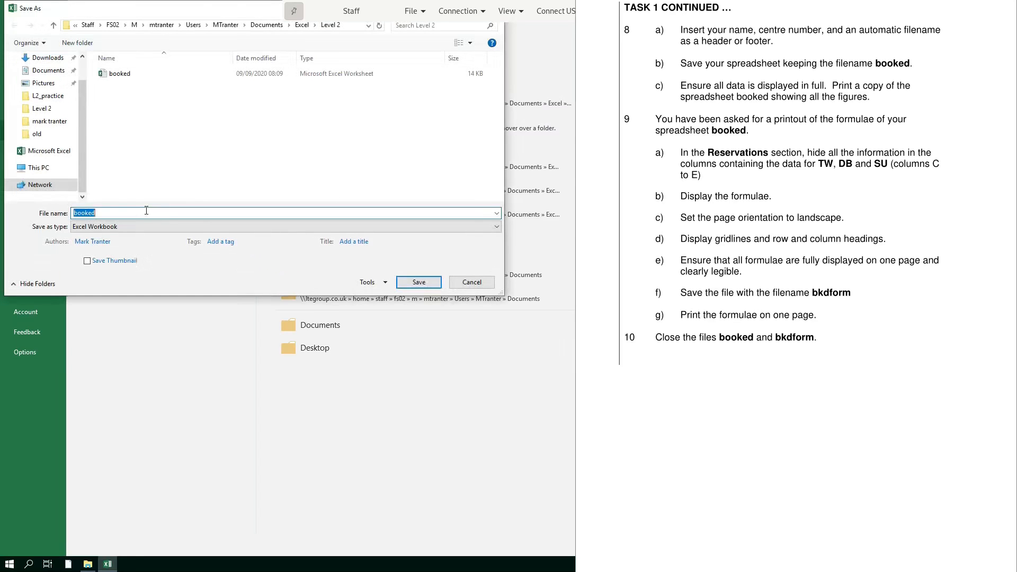
text(bkdform)
key(Return)
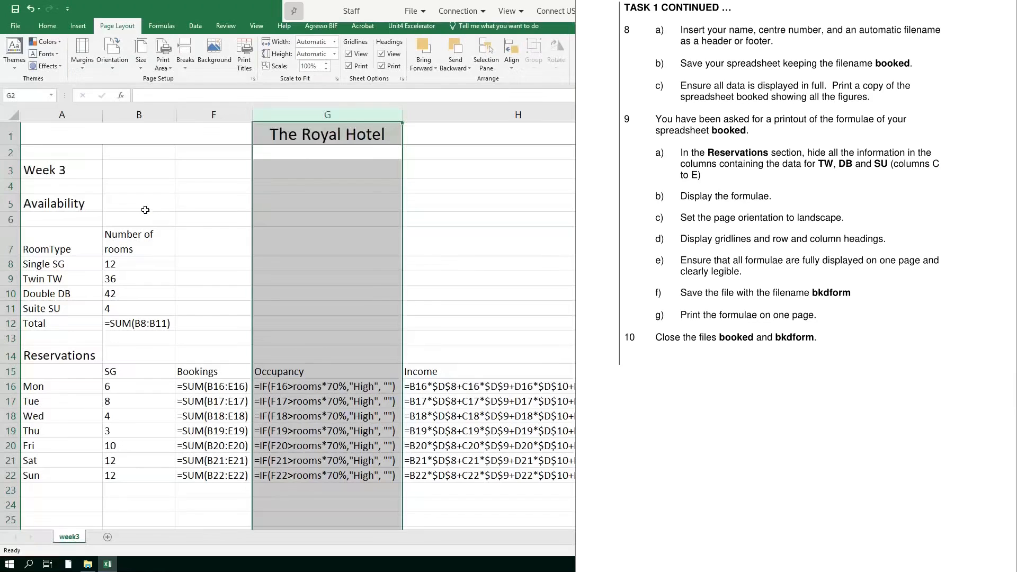